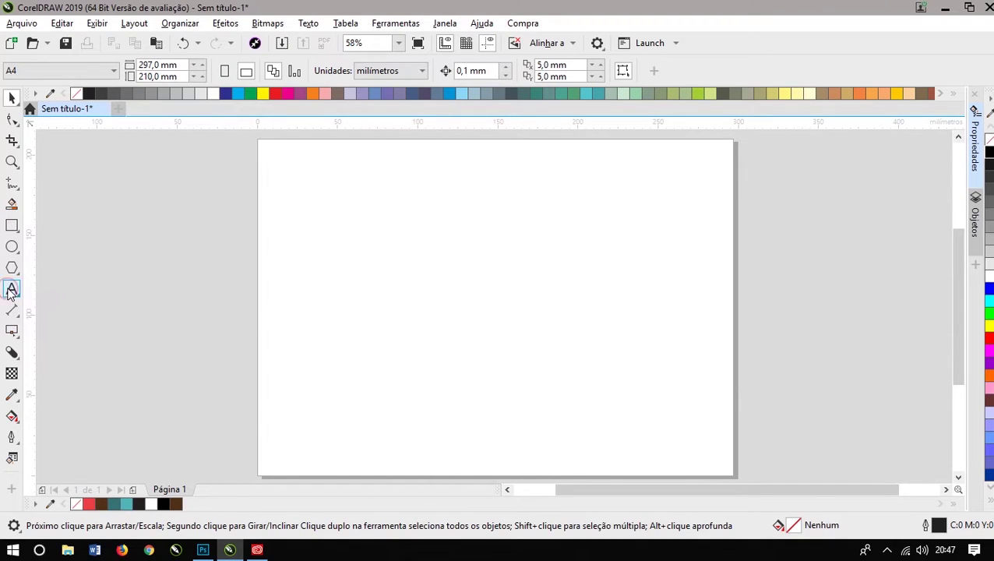
Add the artistic text "VINTAGE" and centre it on the page
{"action": "left_click", "coordinate": [12, 290]}
{"action": "left_click", "coordinate": [357, 287]}
{"action": "type", "text": "VINTAGE"}
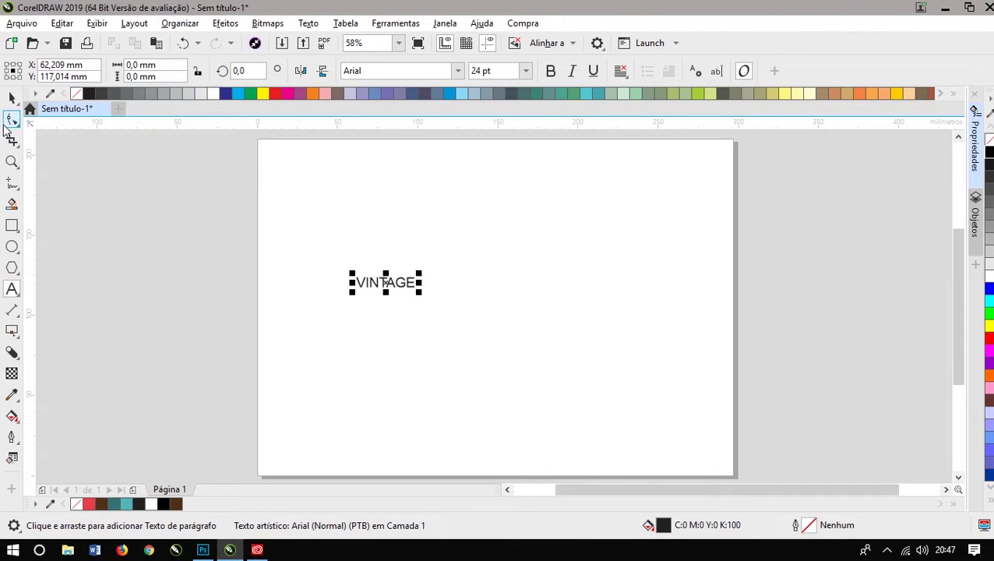
{"action": "left_click", "coordinate": [13, 98]}
{"action": "key", "text": "p"}
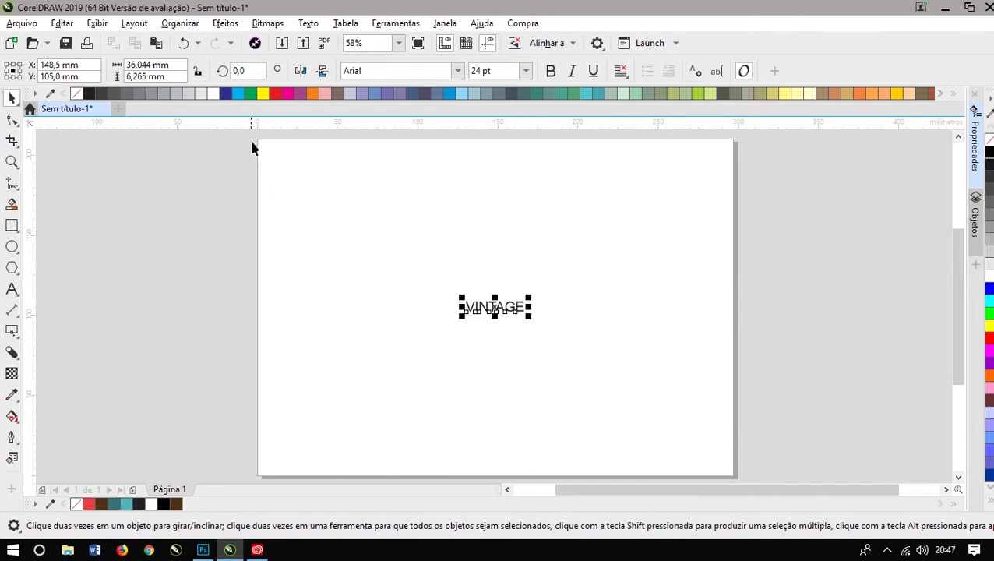
Set the VINTAGE text in the Blockbrokers font and enlarge it from its centre to about 173 mm wide
{"action": "left_click", "coordinate": [459, 72]}
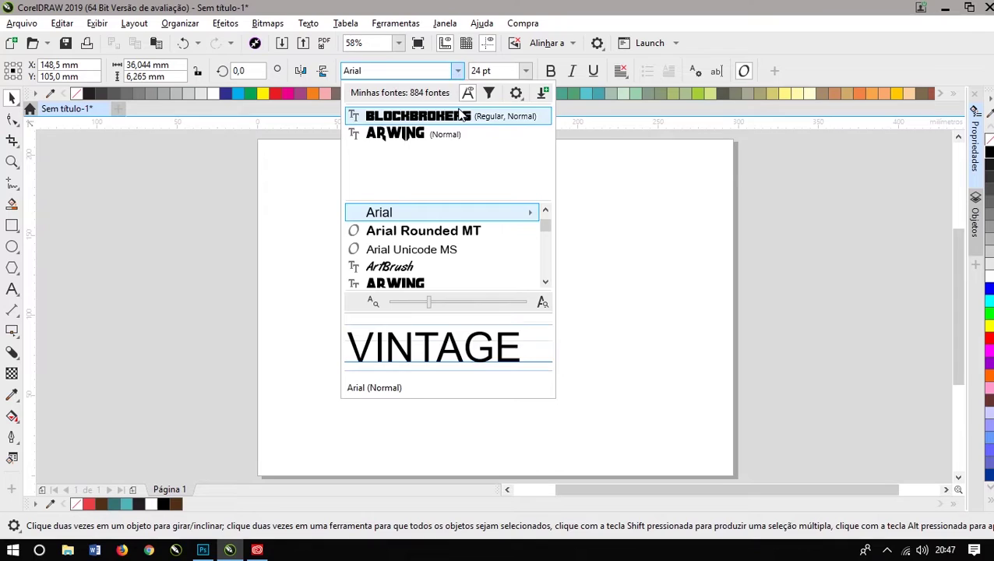
{"action": "left_click", "coordinate": [456, 115]}
{"action": "left_click_drag", "start_coordinate": [554, 316], "coordinate": [641, 348]}
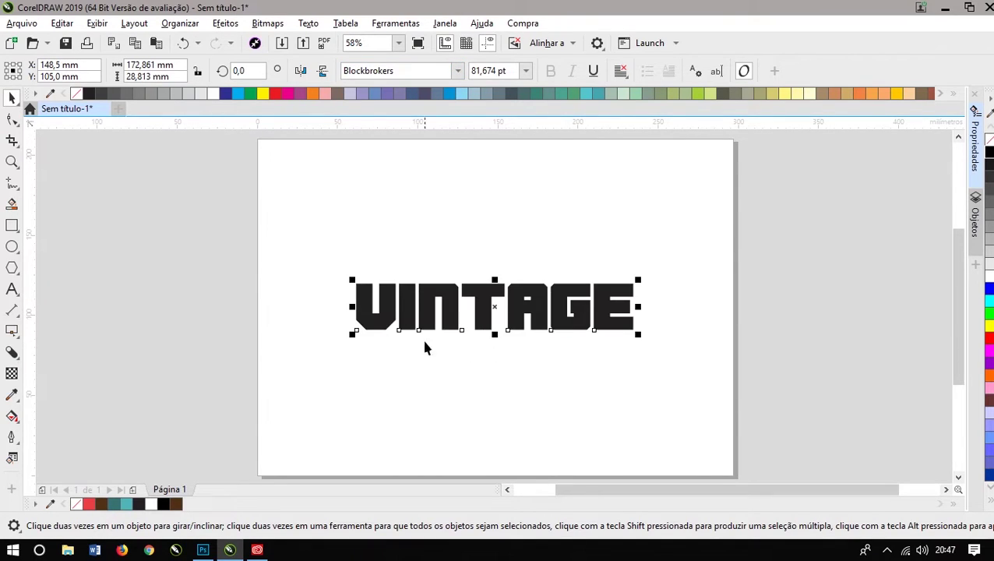
{"action": "left_click", "coordinate": [234, 307]}
Create a page-sized background rectangle with a light teal fill and no outline
{"action": "double_click", "coordinate": [12, 225]}
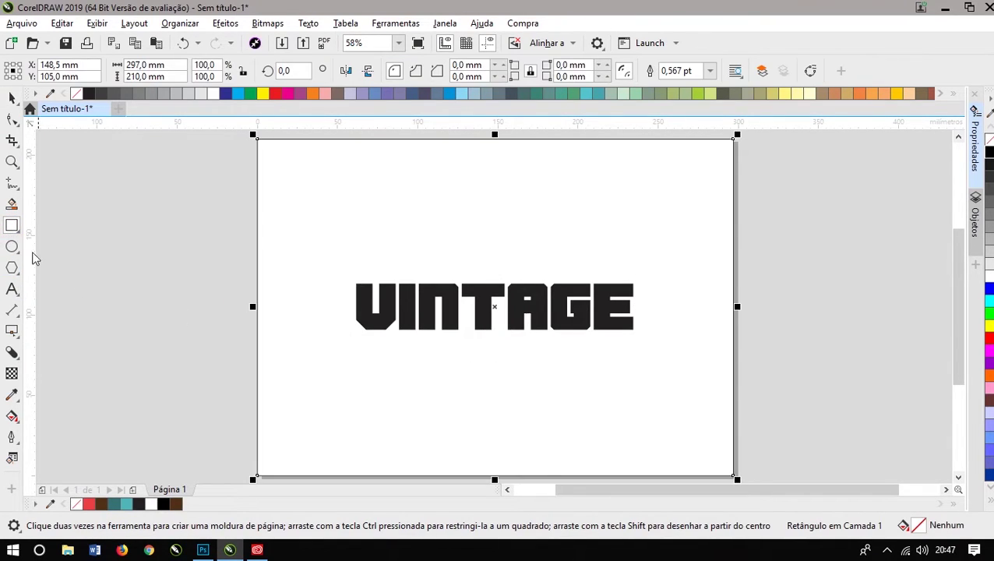
{"action": "left_click", "coordinate": [128, 504]}
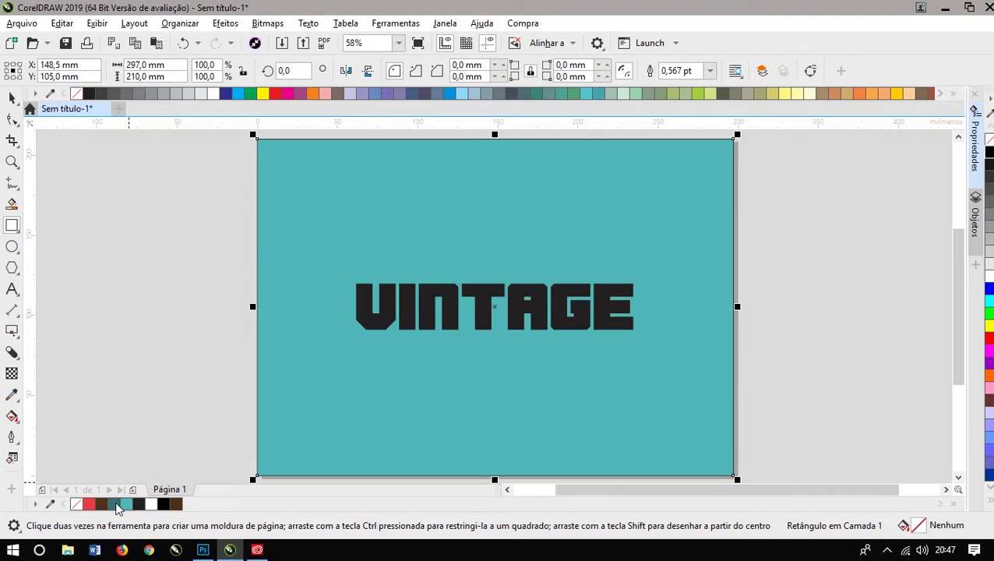
{"action": "right_click", "coordinate": [76, 504]}
{"action": "key", "text": "space"}
{"action": "left_click", "coordinate": [174, 250]}
Fill the VINTAGE text with the red colour #EA3E44
{"action": "left_click_drag", "start_coordinate": [183, 226], "coordinate": [764, 394]}
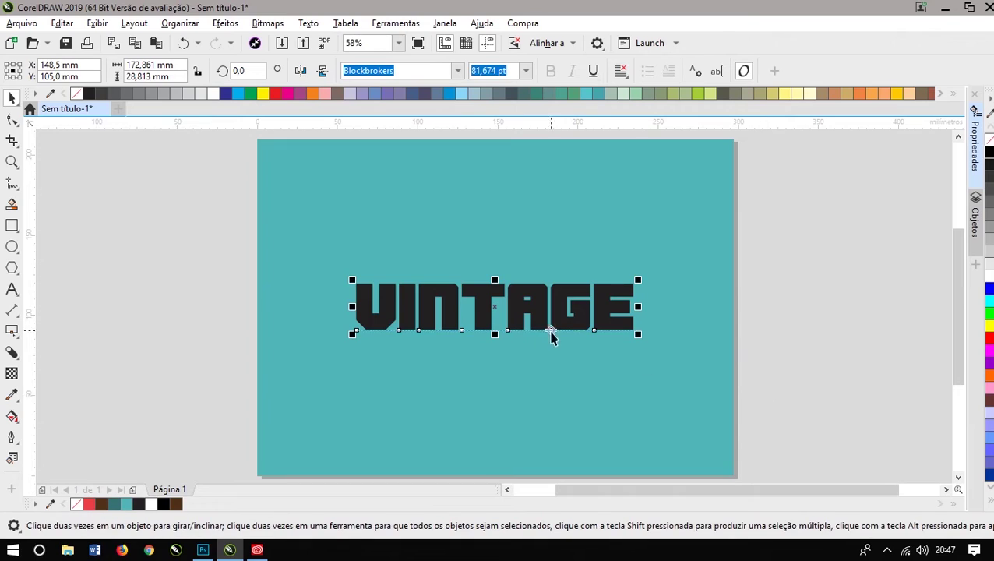
{"action": "left_click", "coordinate": [90, 504]}
{"action": "key", "text": "Escape"}
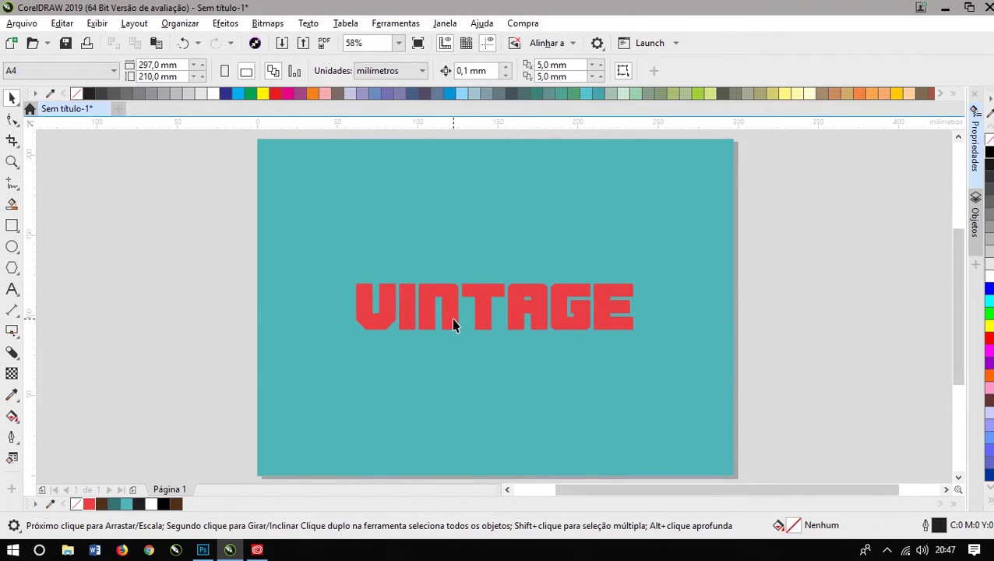
Apply a block shadow about 5.6 mm deep to the VINTAGE text, running diagonally down to the right
{"action": "scroll", "coordinate": [453, 320], "scroll_direction": "up", "scroll_amount": 3}
{"action": "scroll", "coordinate": [453, 326], "scroll_direction": "down", "scroll_amount": 3}
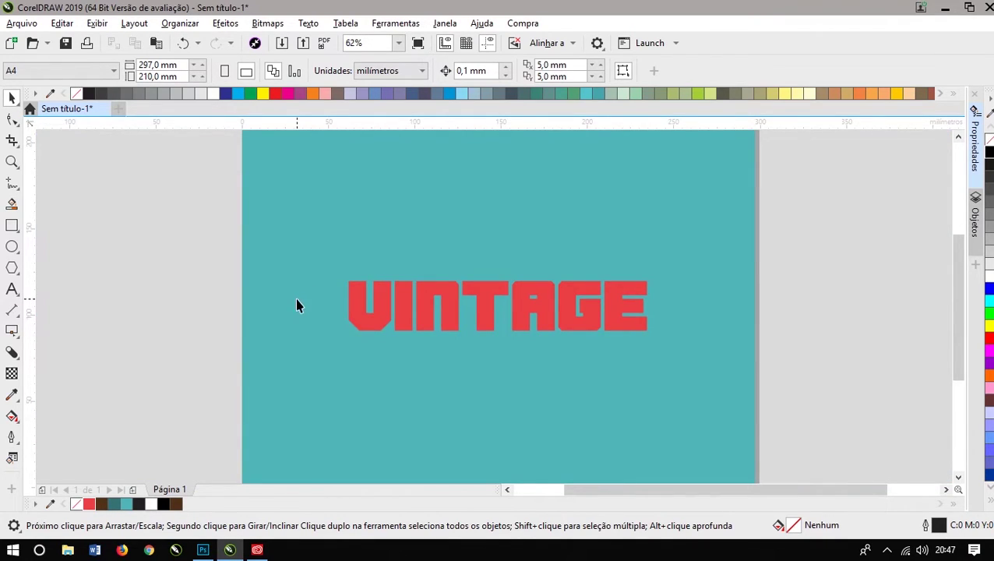
{"action": "left_click", "coordinate": [11, 354]}
{"action": "scroll", "coordinate": [484, 313], "scroll_direction": "up", "scroll_amount": 2}
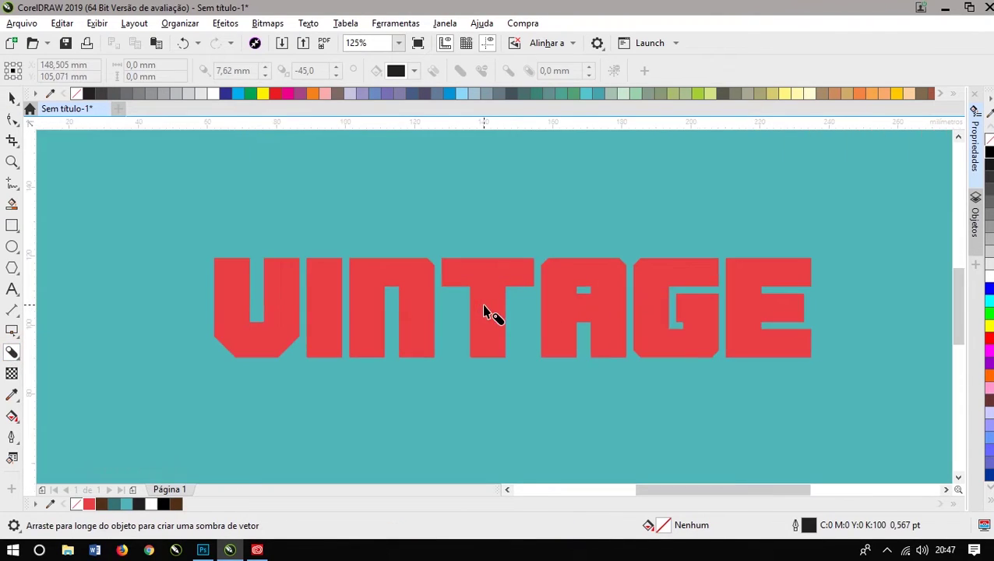
{"action": "left_click_drag", "start_coordinate": [493, 285], "coordinate": [532, 291]}
{"action": "scroll", "coordinate": [514, 289], "scroll_direction": "down", "scroll_amount": 2}
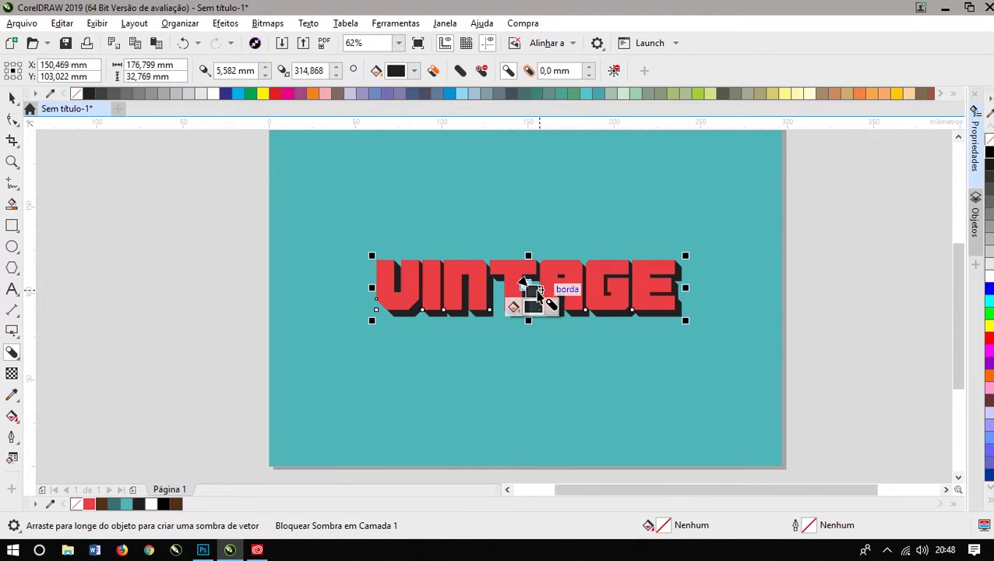
{"action": "scroll", "coordinate": [534, 296], "scroll_direction": "up", "scroll_amount": 2}
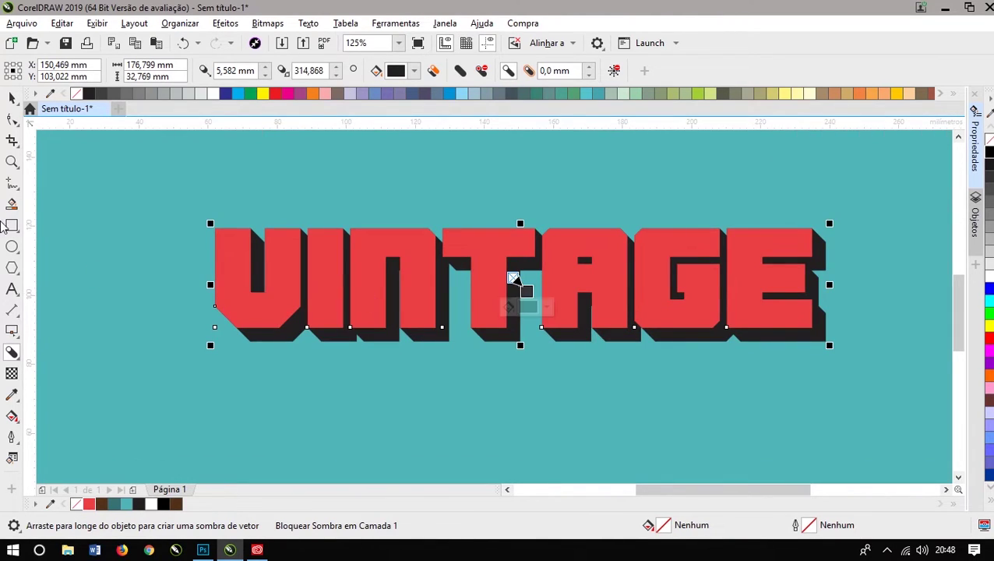
Break the block shadow apart from the VINTAGE text into a separate curve
{"action": "left_click", "coordinate": [11, 98]}
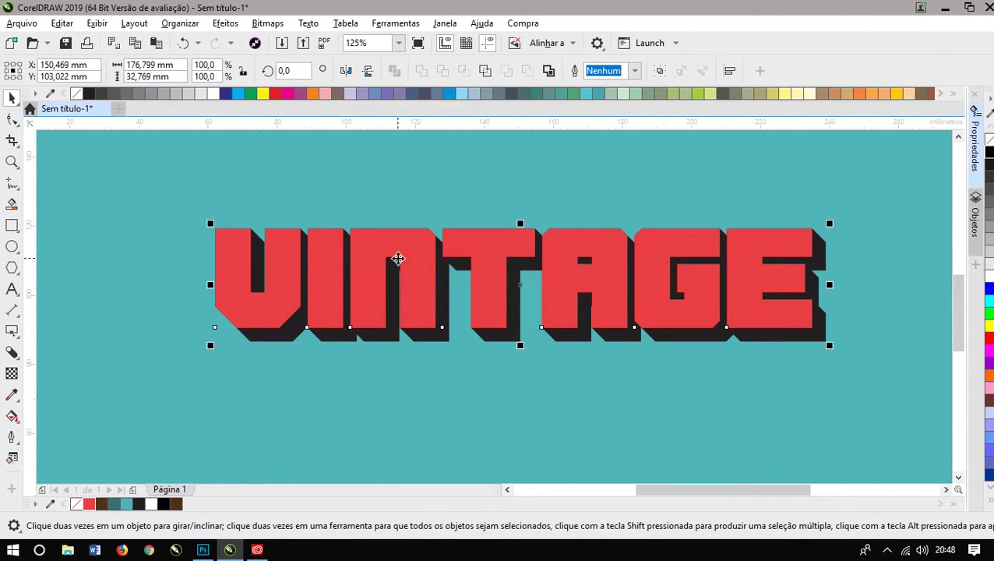
{"action": "scroll", "coordinate": [398, 259], "scroll_direction": "down", "scroll_amount": 2}
{"action": "scroll", "coordinate": [398, 258], "scroll_direction": "up", "scroll_amount": 2}
{"action": "left_click", "coordinate": [416, 200]}
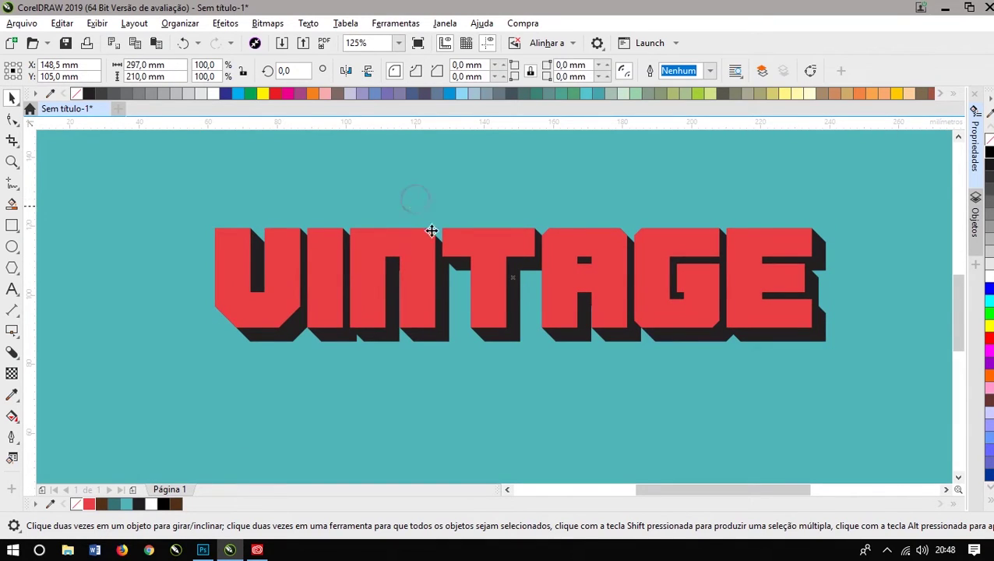
{"action": "left_click", "coordinate": [431, 341]}
{"action": "left_click_drag", "start_coordinate": [434, 363], "coordinate": [398, 316]}
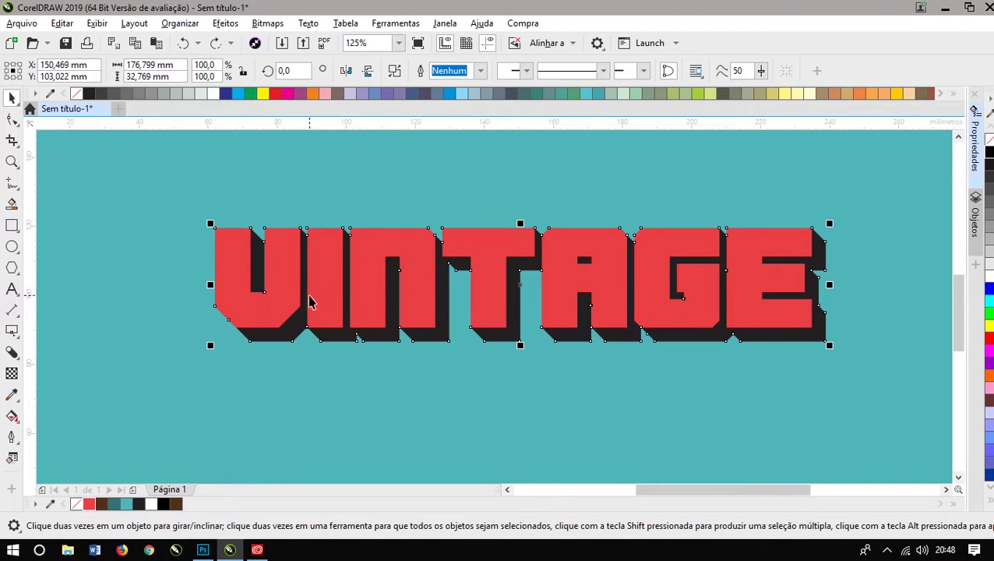
Apply a second block shadow about 6.2 mm deep to the separated shadow curve, running diagonally down to the right
{"action": "left_click", "coordinate": [13, 352]}
{"action": "left_click", "coordinate": [300, 338]}
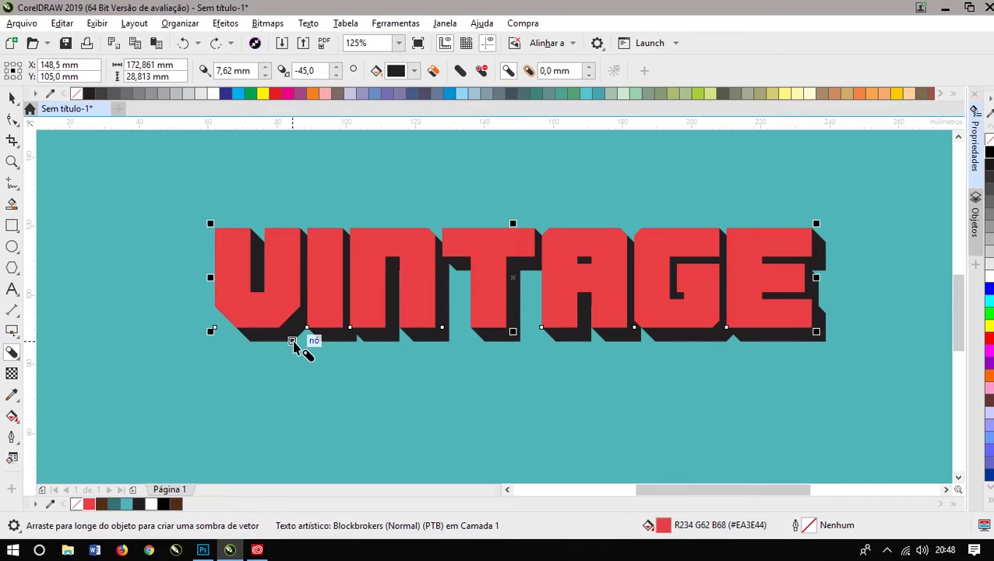
{"action": "left_click", "coordinate": [293, 343]}
{"action": "scroll", "coordinate": [290, 344], "scroll_direction": "up", "scroll_amount": 2}
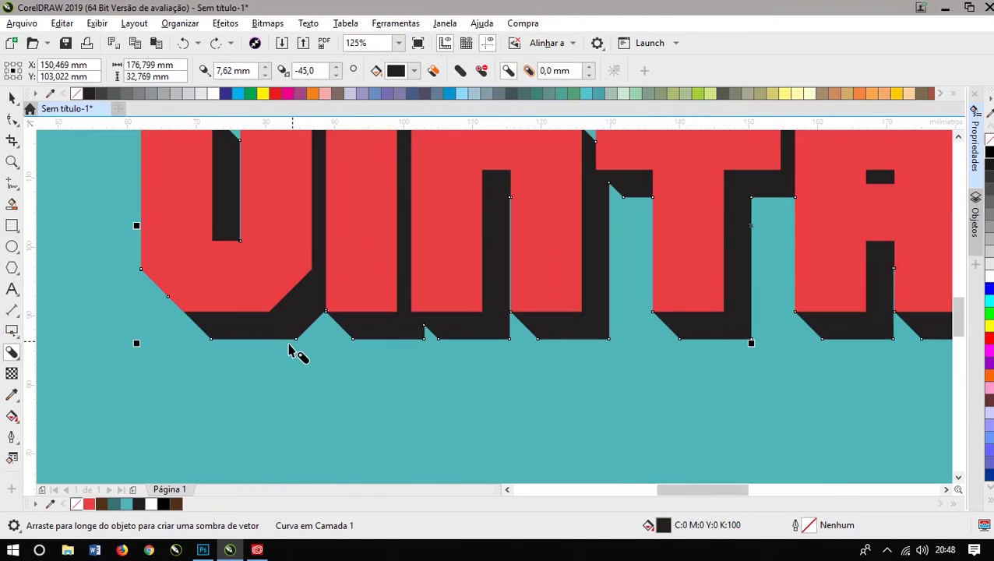
{"action": "scroll", "coordinate": [234, 278], "scroll_direction": "down", "scroll_amount": 2}
{"action": "scroll", "coordinate": [251, 324], "scroll_direction": "up", "scroll_amount": 4}
{"action": "left_click_drag", "start_coordinate": [229, 275], "coordinate": [218, 199]}
{"action": "scroll", "coordinate": [372, 244], "scroll_direction": "down", "scroll_amount": 2}
{"action": "scroll", "coordinate": [290, 250], "scroll_direction": "down", "scroll_amount": 2}
{"action": "left_click_drag", "start_coordinate": [287, 248], "coordinate": [561, 238]}
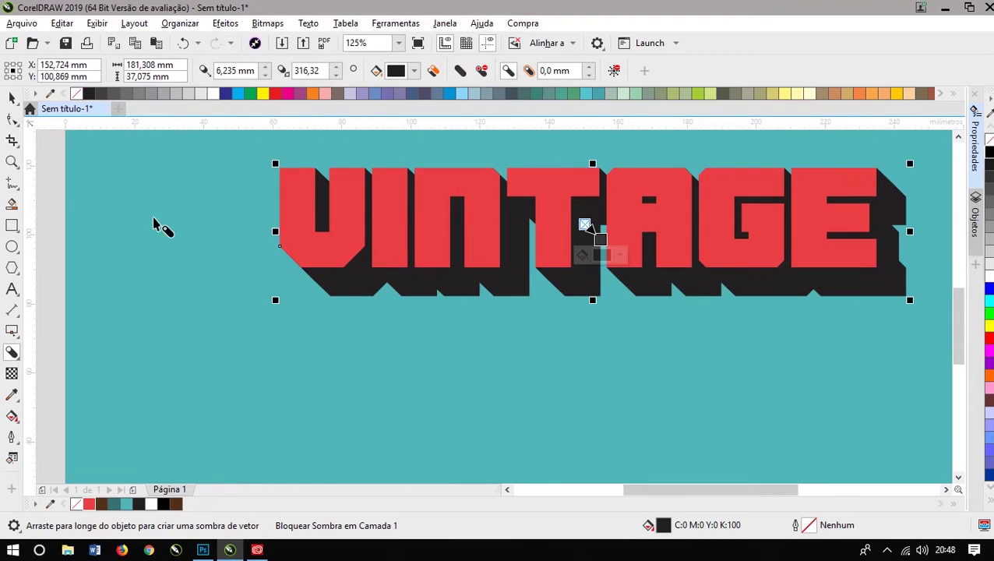
Break the second block shadow apart from the first shadow curve and select it on its own
{"action": "left_click", "coordinate": [12, 98]}
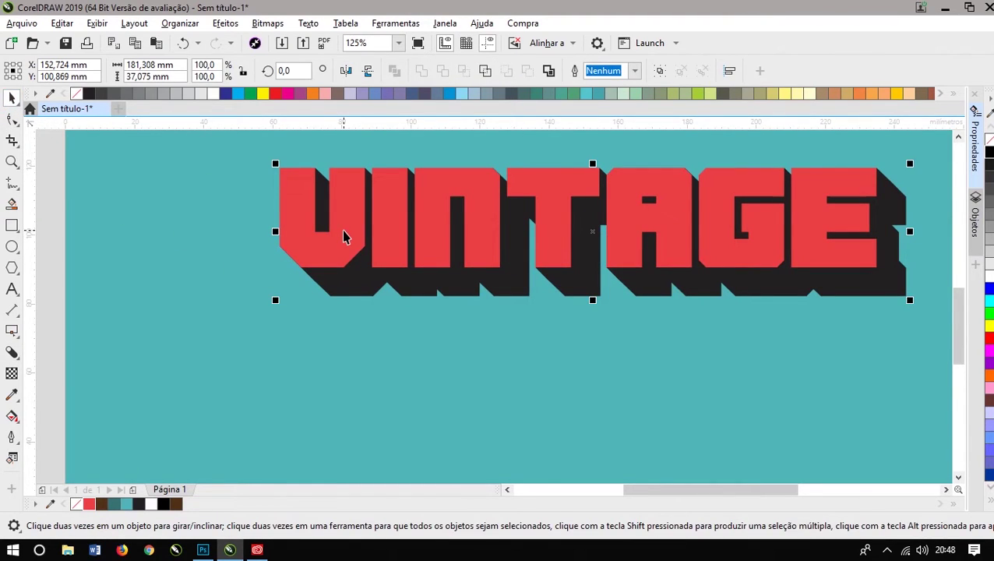
{"action": "left_click", "coordinate": [226, 286]}
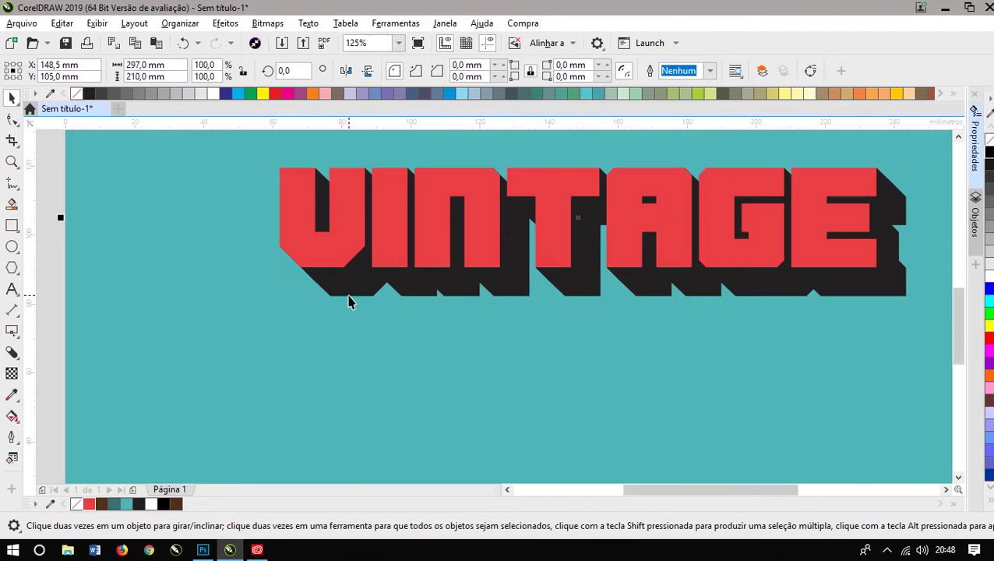
{"action": "left_click", "coordinate": [355, 307]}
{"action": "left_click_drag", "start_coordinate": [359, 313], "coordinate": [351, 295]}
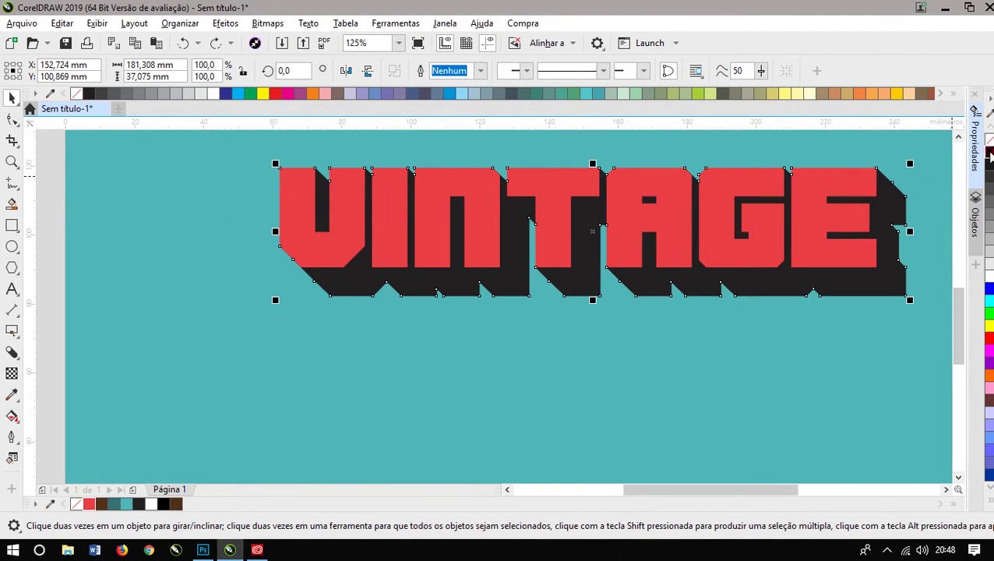
Fill the second shadow curve with black and give it a uniform transparency of 50
{"action": "left_click", "coordinate": [989, 156]}
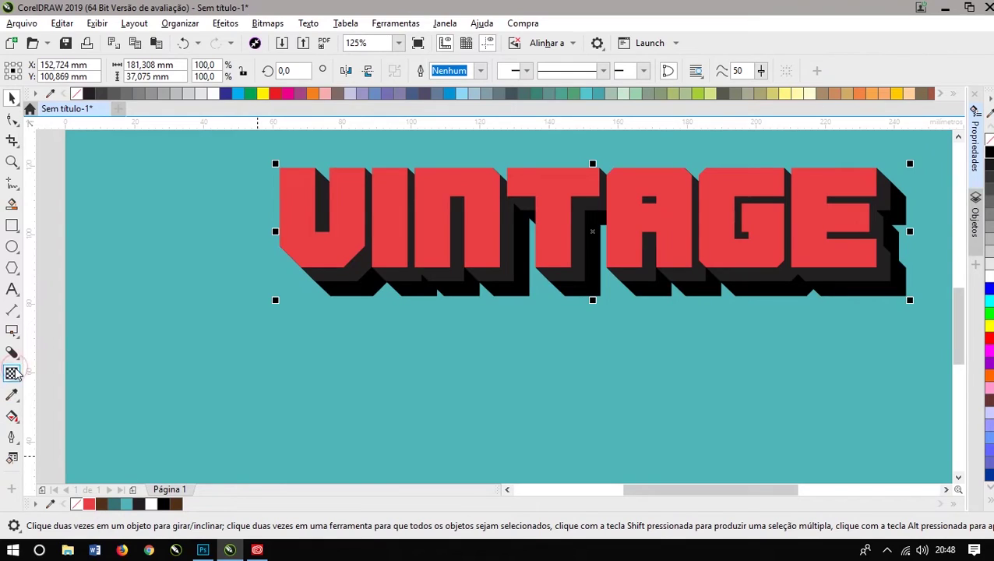
{"action": "left_click", "coordinate": [12, 372]}
{"action": "left_click", "coordinate": [32, 70]}
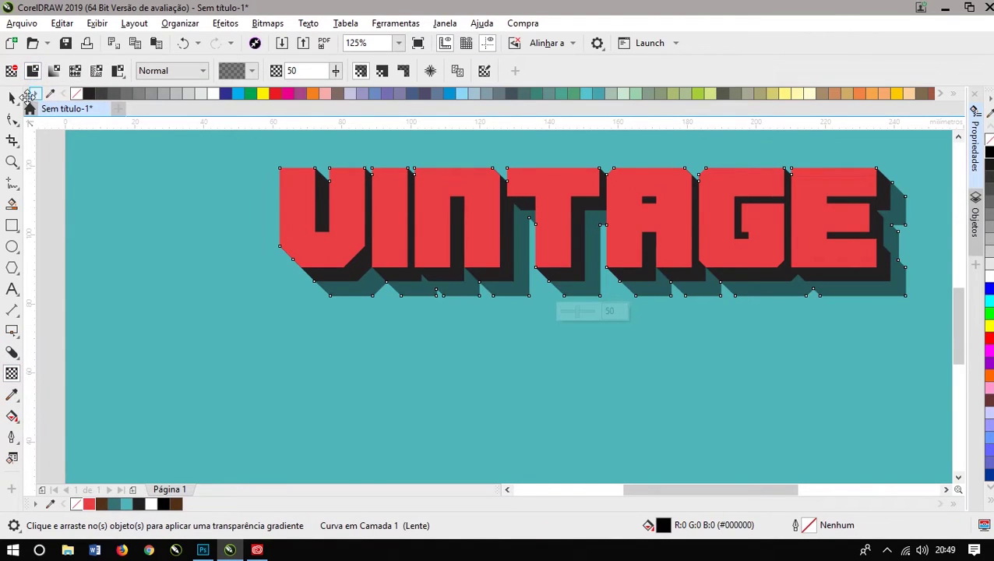
{"action": "left_click", "coordinate": [12, 97]}
{"action": "scroll", "coordinate": [503, 236], "scroll_direction": "down", "scroll_amount": 2}
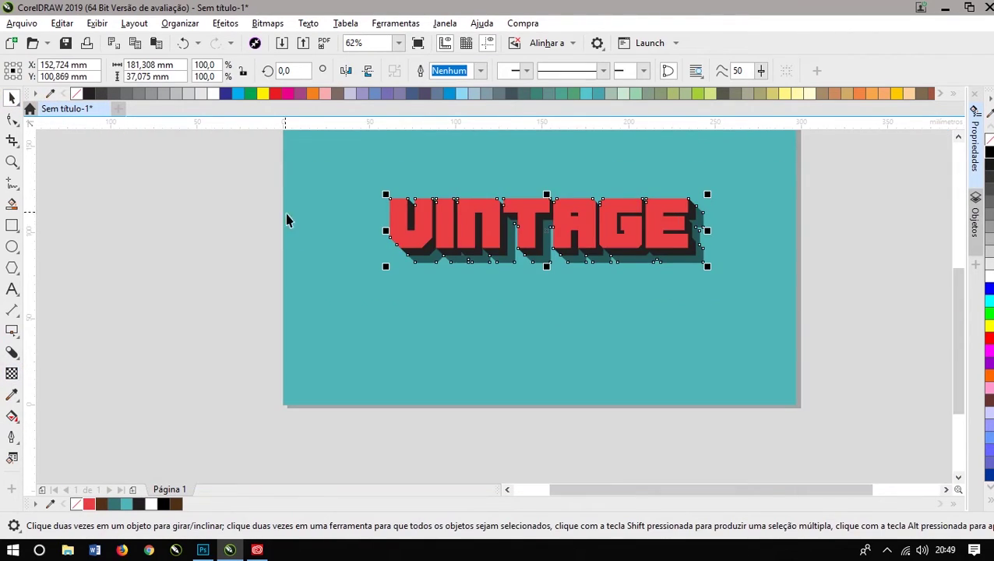
{"action": "left_click", "coordinate": [246, 175]}
{"action": "left_click_drag", "start_coordinate": [229, 138], "coordinate": [820, 300]}
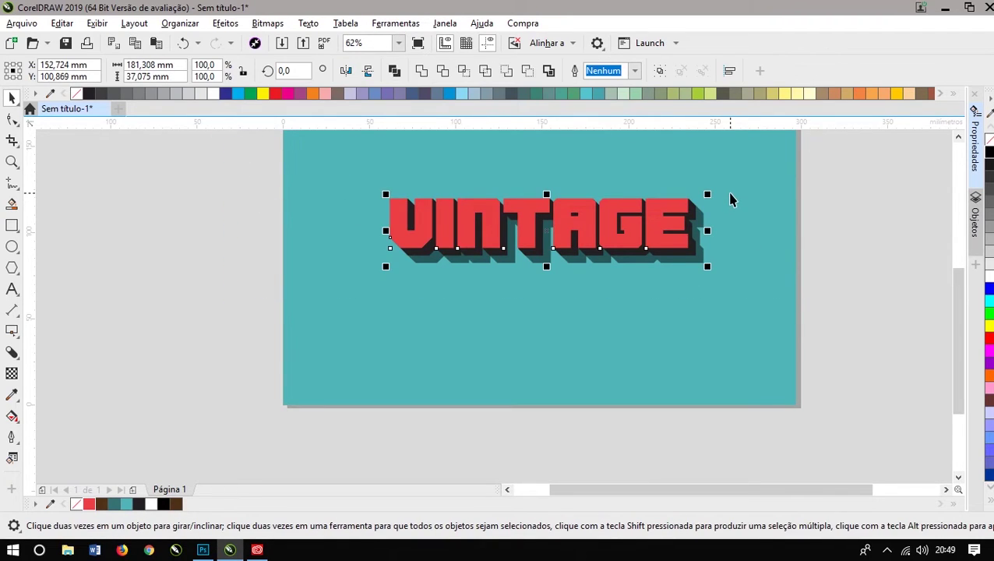
{"action": "scroll", "coordinate": [729, 199], "scroll_direction": "up", "scroll_amount": 2}
{"action": "left_click", "coordinate": [903, 213]}
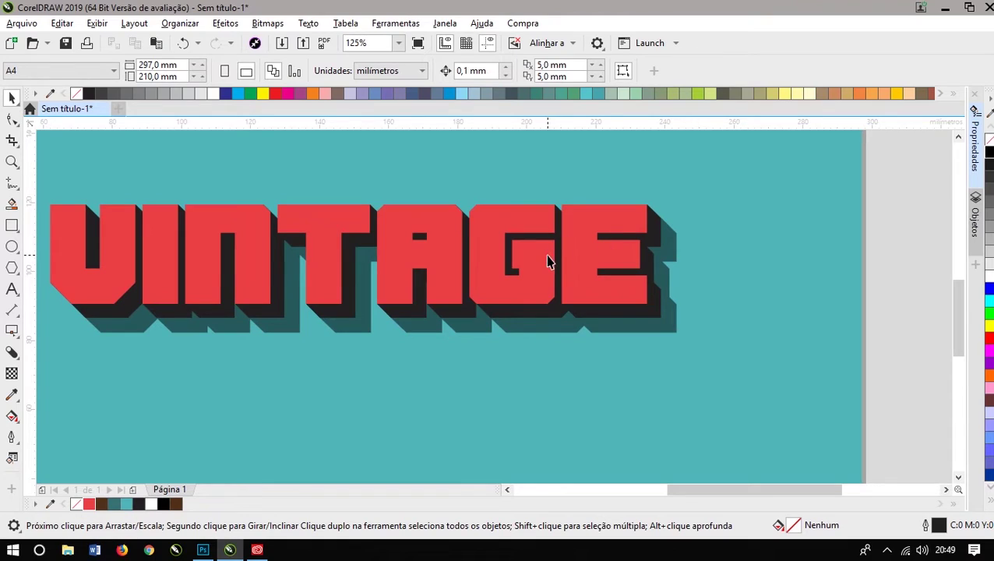
Examine the stacking order of the artistic text, the two shadow curves and the background rectangle in the object list
{"action": "left_click", "coordinate": [566, 232]}
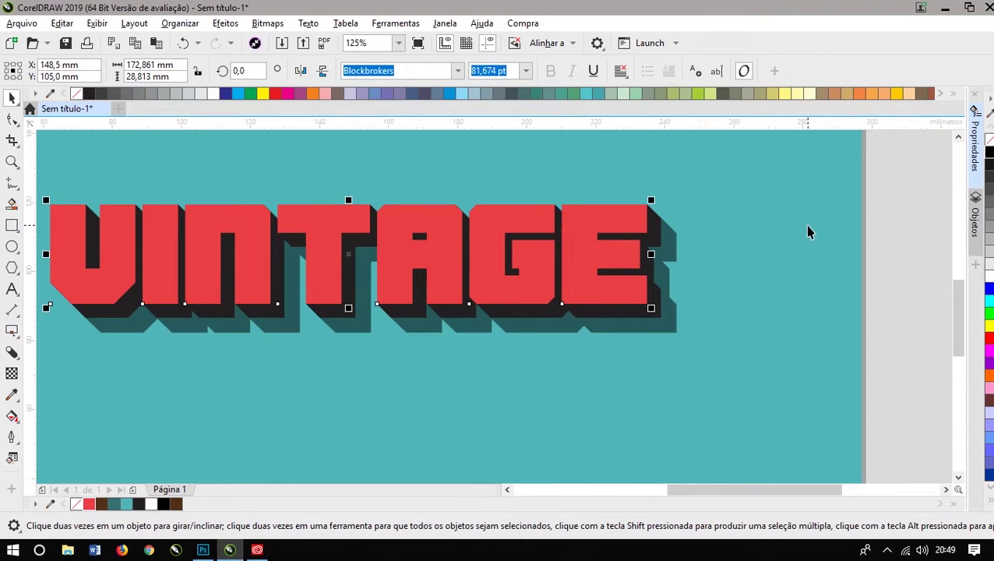
{"action": "left_click", "coordinate": [975, 218]}
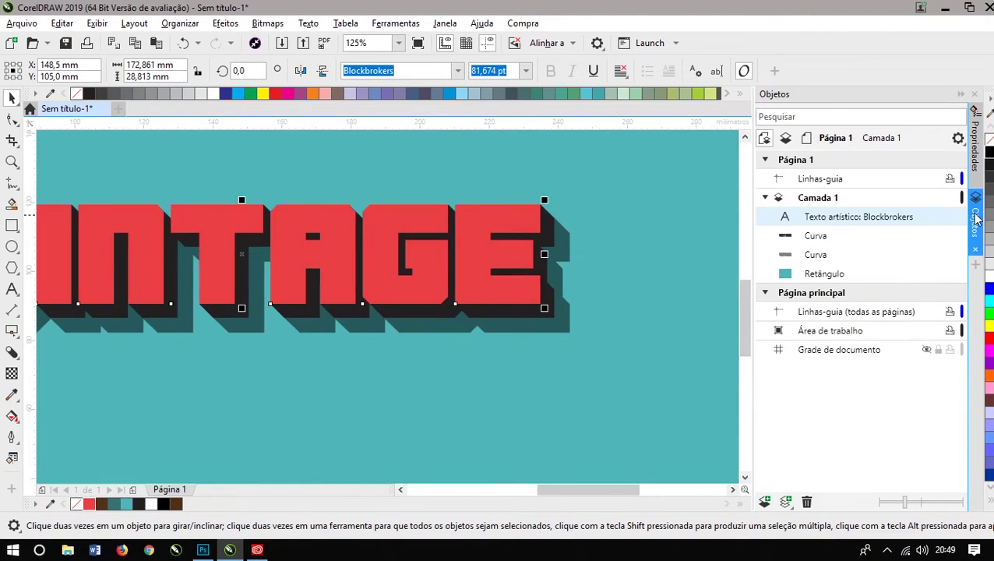
{"action": "left_click", "coordinate": [814, 236]}
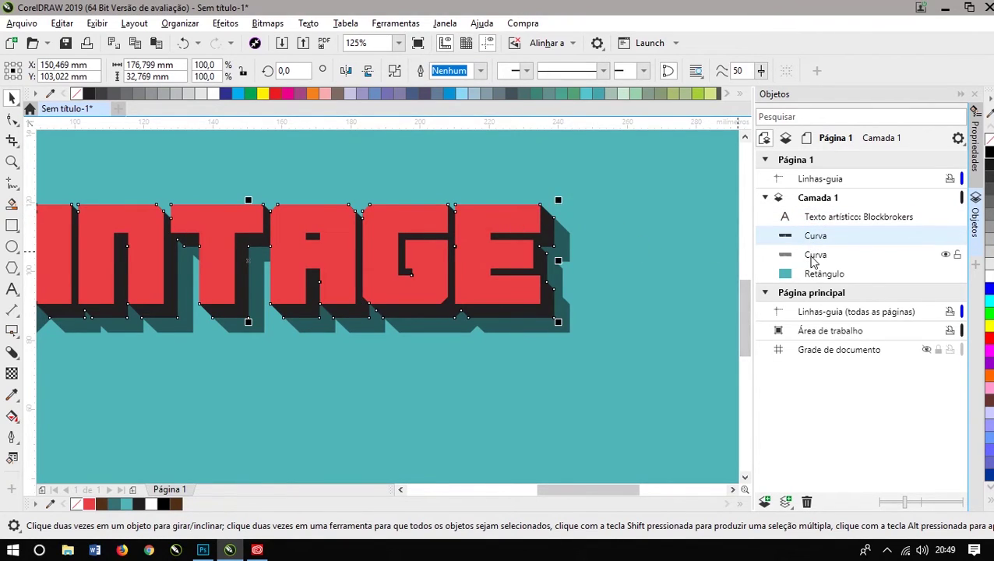
{"action": "left_click", "coordinate": [819, 275]}
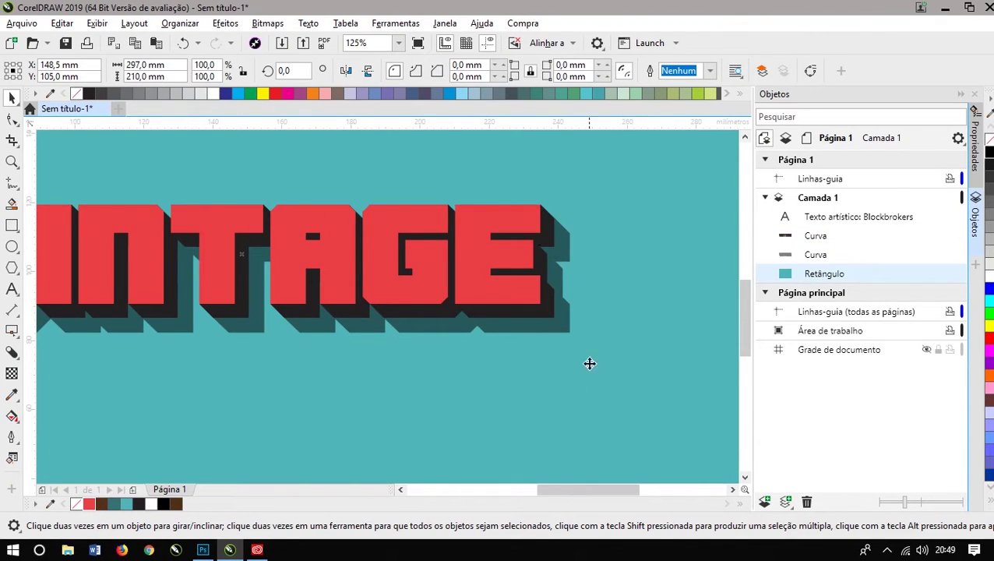
{"action": "left_click", "coordinate": [811, 238]}
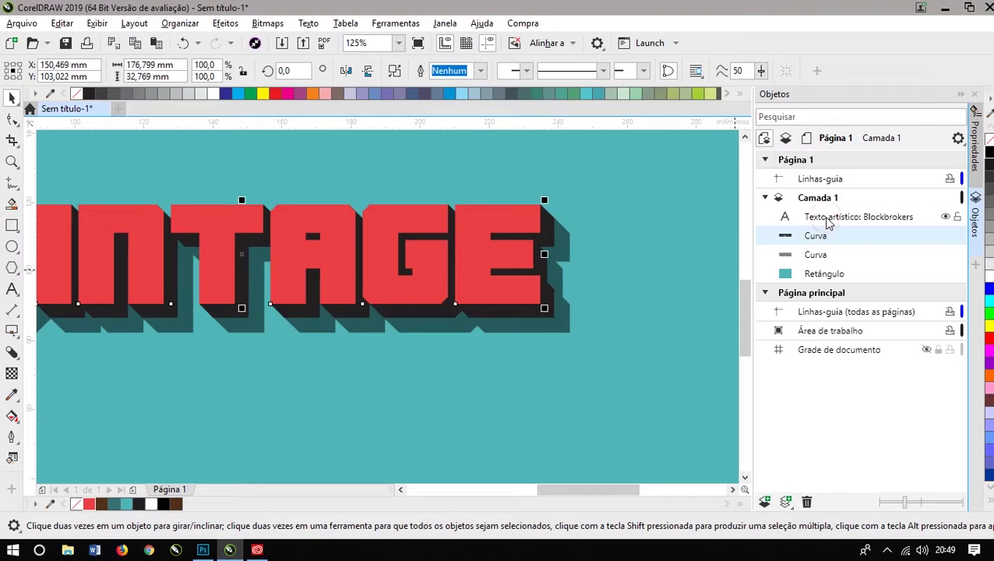
{"action": "left_click", "coordinate": [826, 219]}
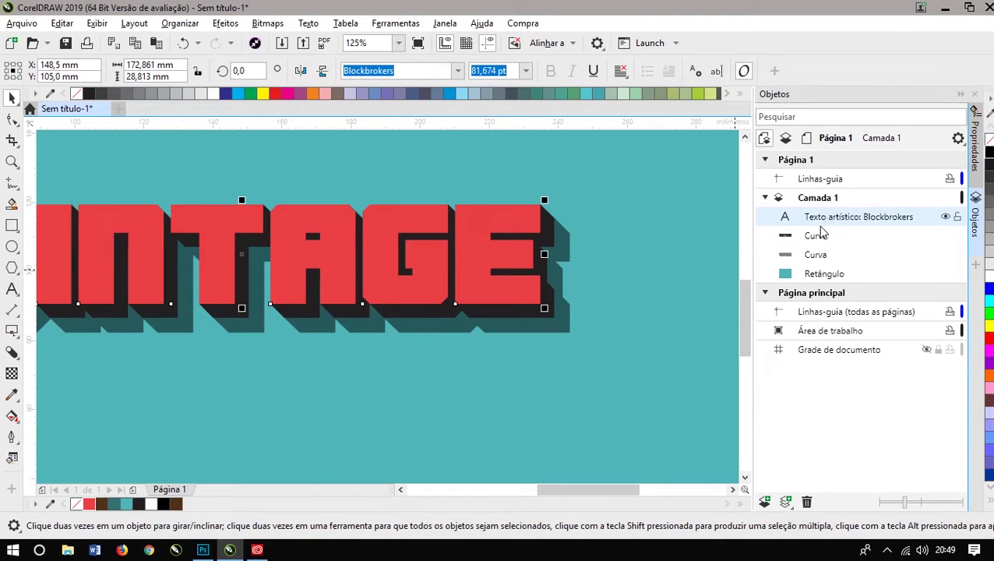
Try stacking the first shadow curve above the artistic text in the object list, and undo the reordering
{"action": "left_click", "coordinate": [819, 237]}
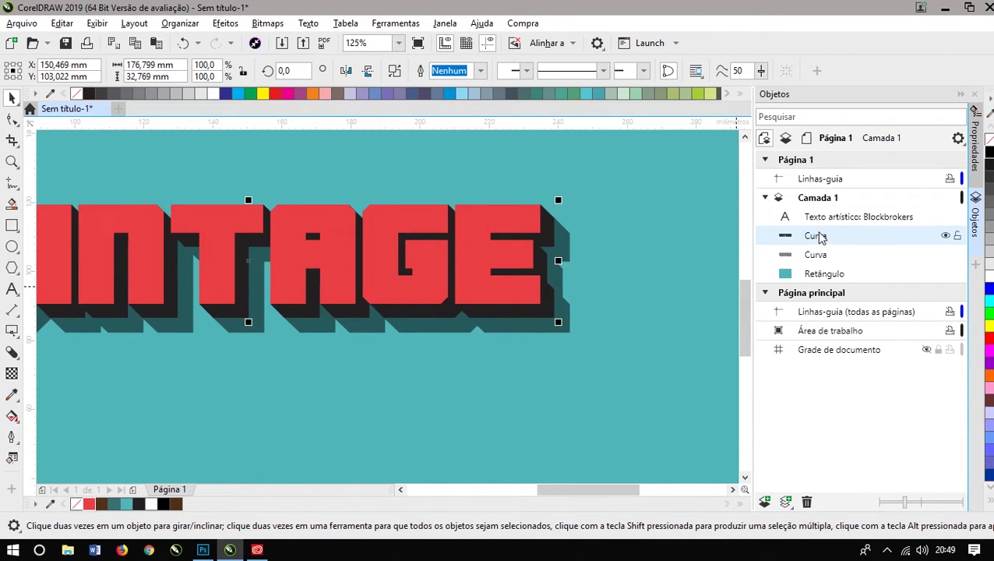
{"action": "left_click_drag", "start_coordinate": [818, 236], "coordinate": [816, 218]}
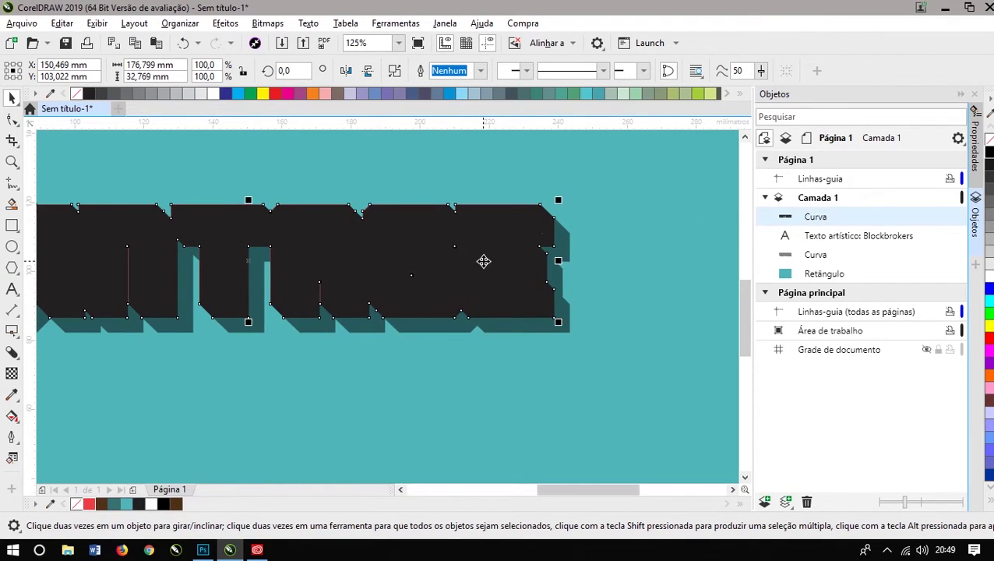
{"action": "key", "text": "ctrl+z"}
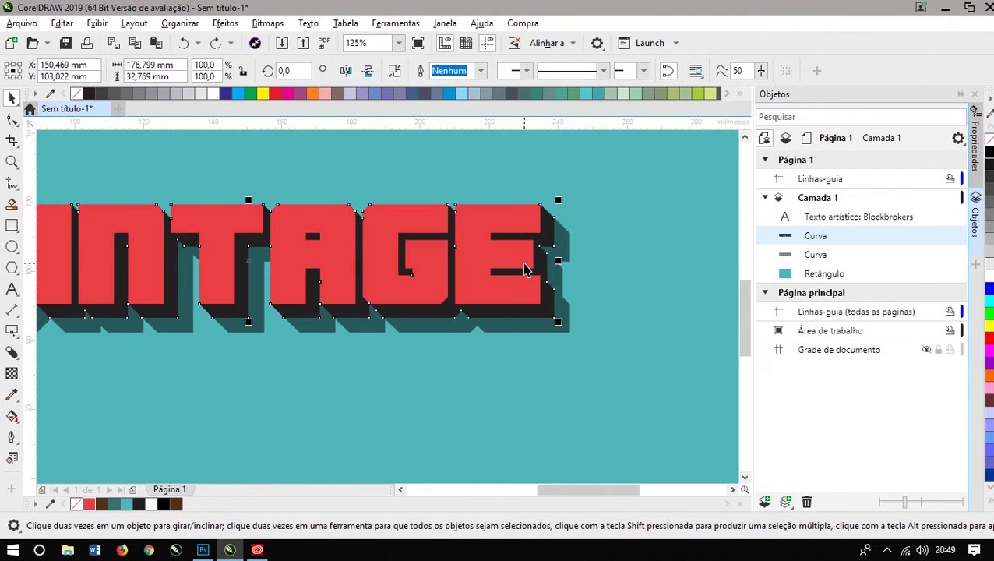
Add the Pele de elefante texture as a bitmap effect to the artistic text
{"action": "left_click", "coordinate": [861, 217]}
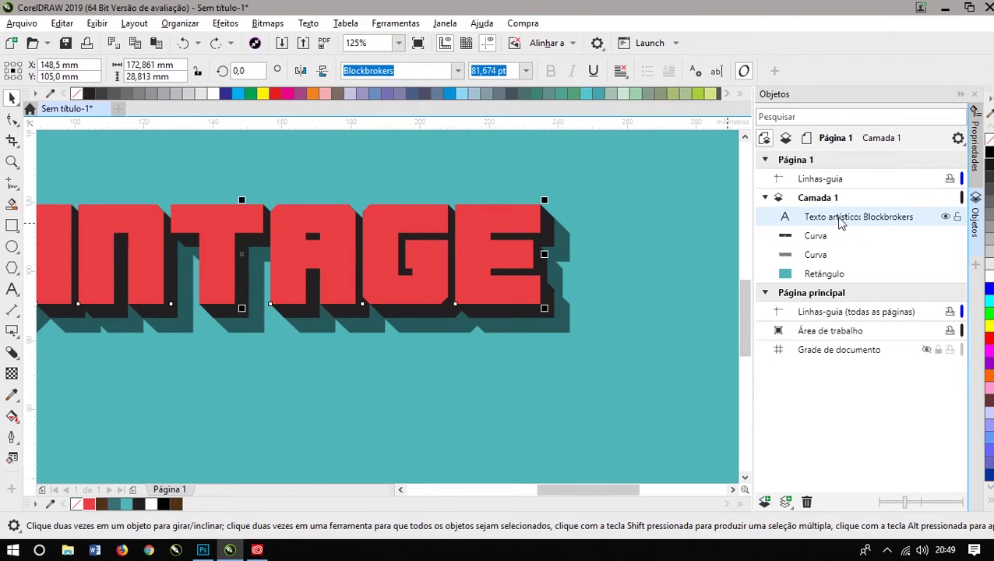
{"action": "left_click", "coordinate": [975, 144]}
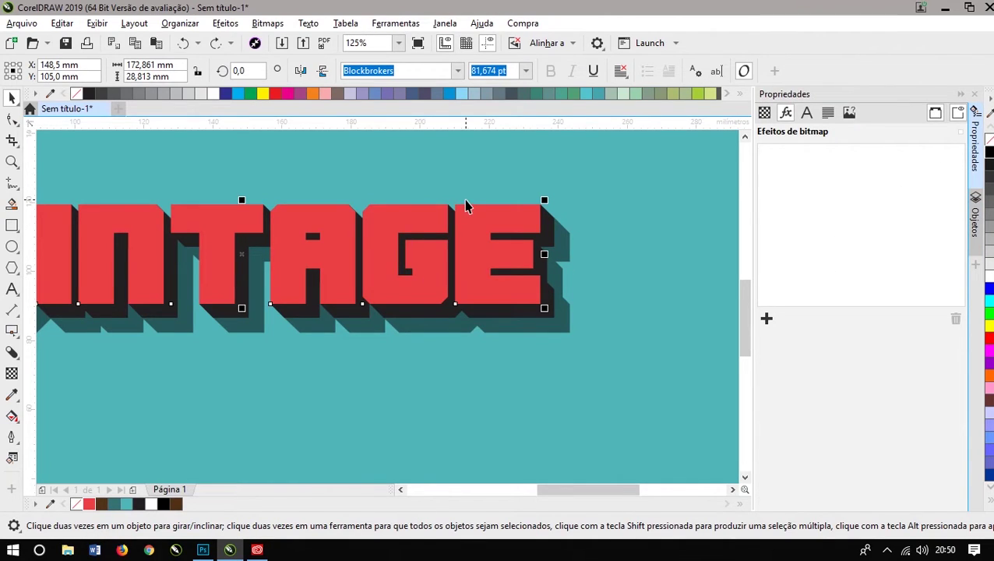
{"action": "scroll", "coordinate": [465, 205], "scroll_direction": "up", "scroll_amount": 2}
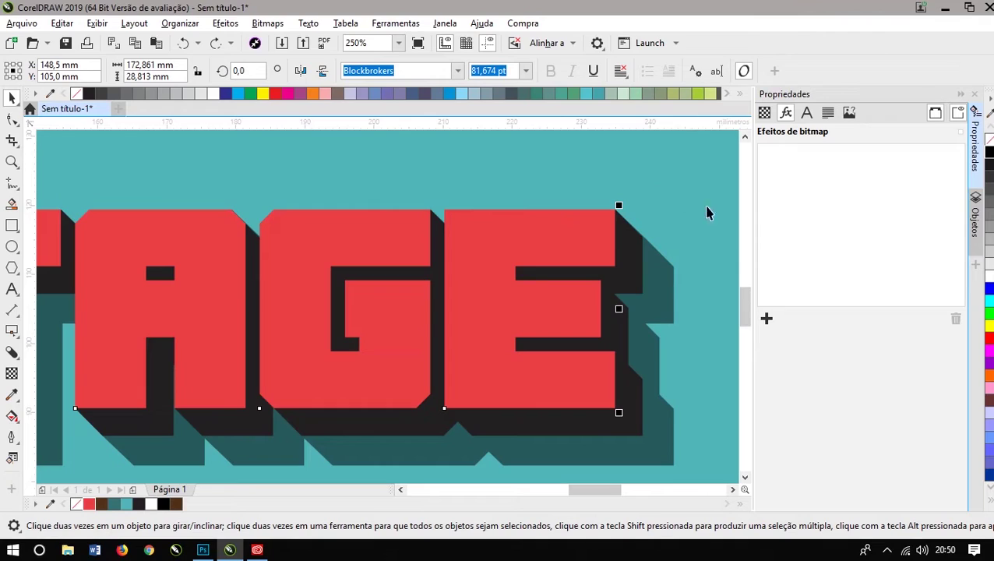
{"action": "left_click", "coordinate": [767, 318]}
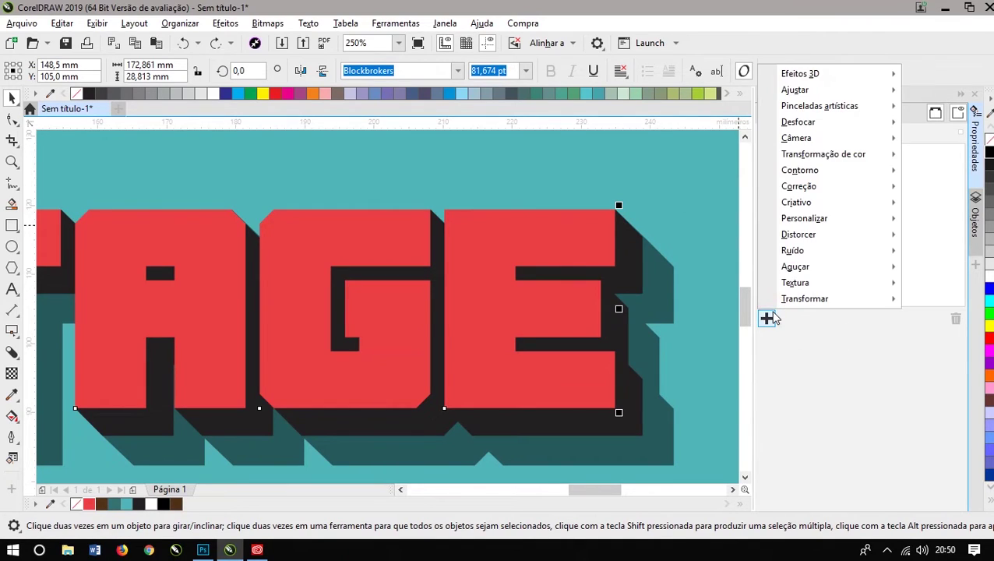
{"action": "mouse_move", "coordinate": [791, 288]}
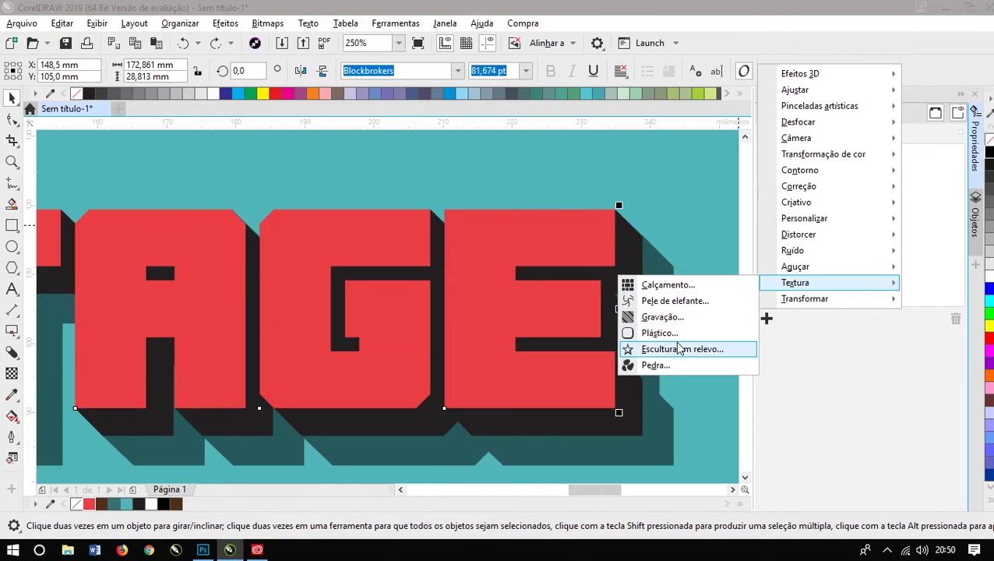
{"action": "left_click", "coordinate": [653, 302]}
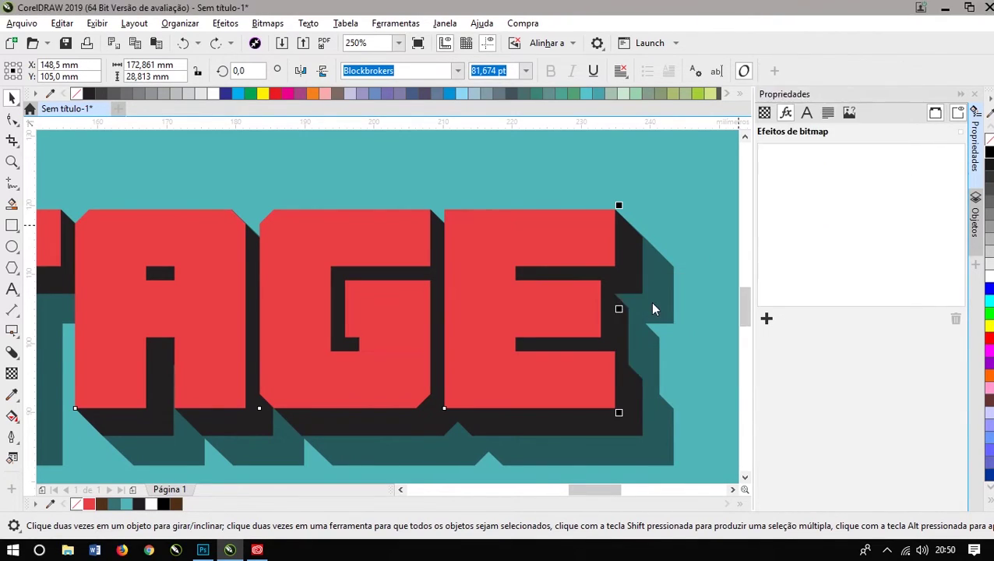
{"action": "left_click_drag", "start_coordinate": [493, 206], "coordinate": [628, 173]}
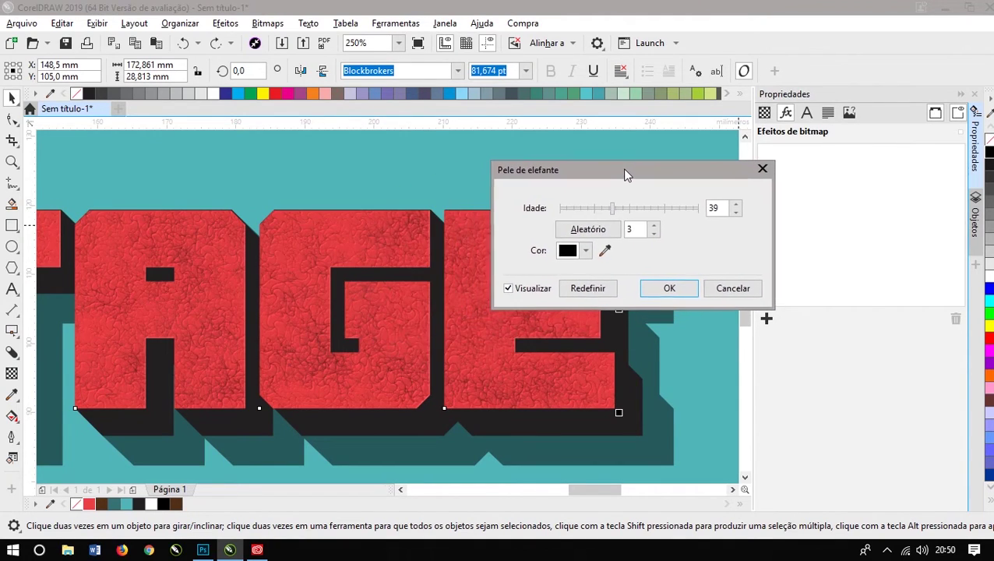
Set the elephant-skin texture's age to 56 and its random value to 8
{"action": "left_click_drag", "start_coordinate": [615, 211], "coordinate": [638, 212]}
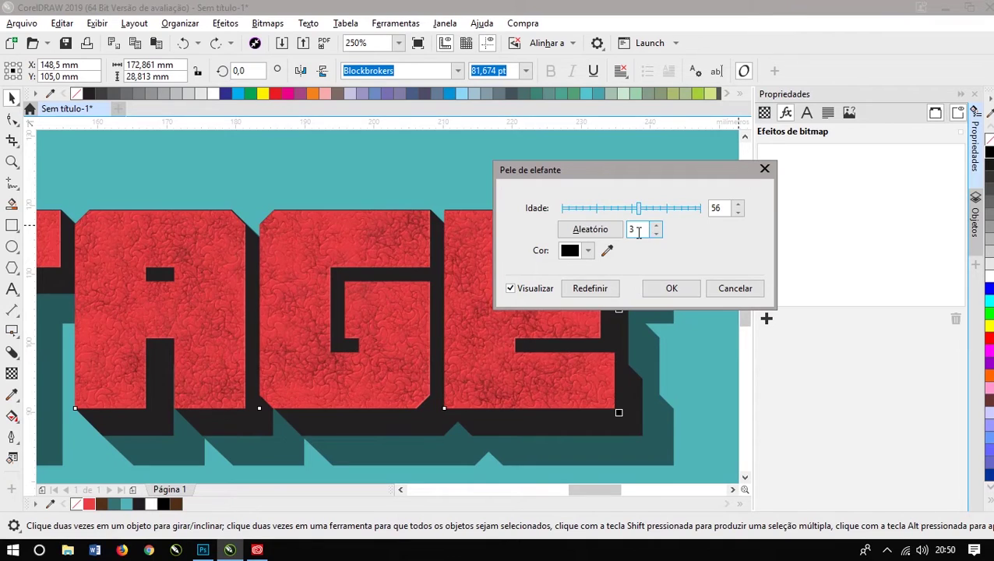
{"action": "left_click", "coordinate": [656, 226]}
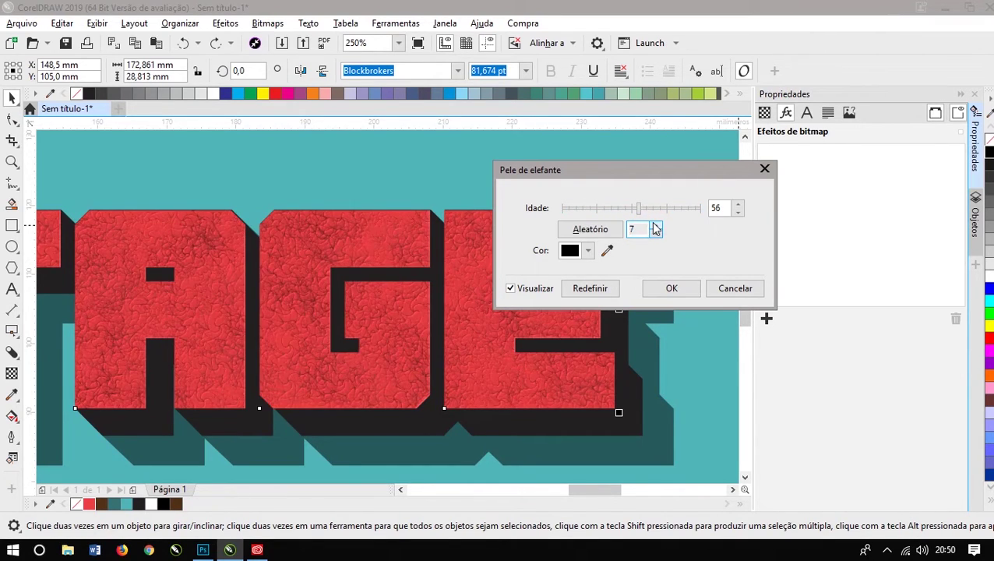
{"action": "left_click", "coordinate": [656, 225]}
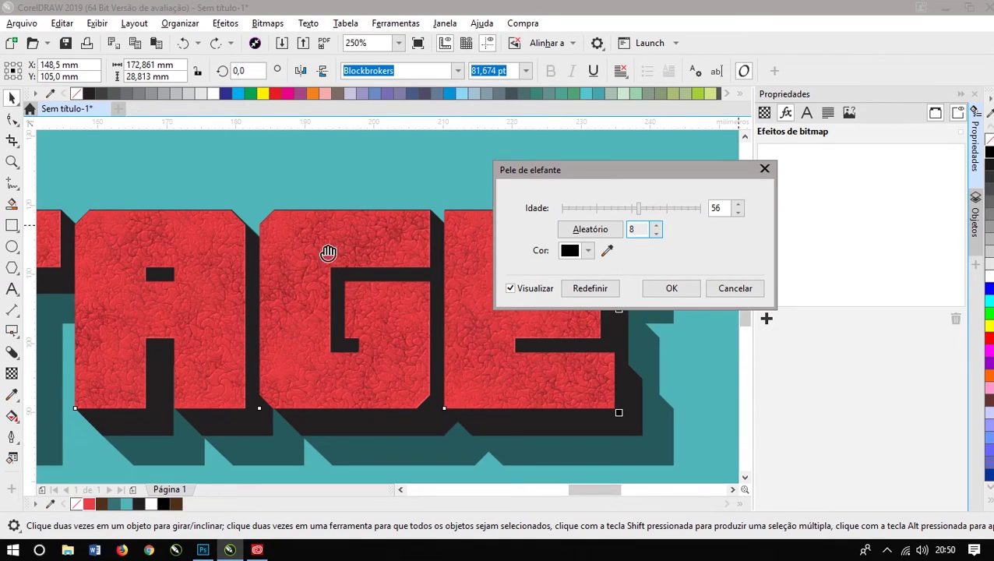
Try the blue tints #7474F2, #3D3DB8 and #222245 as the texture colour, and return it to black #000000
{"action": "left_click", "coordinate": [569, 251]}
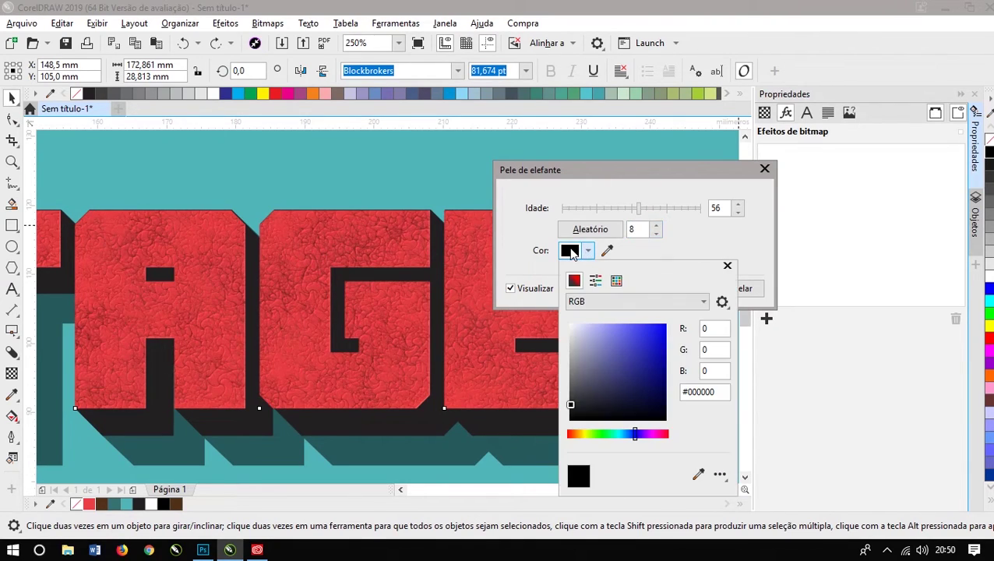
{"action": "left_click", "coordinate": [622, 334]}
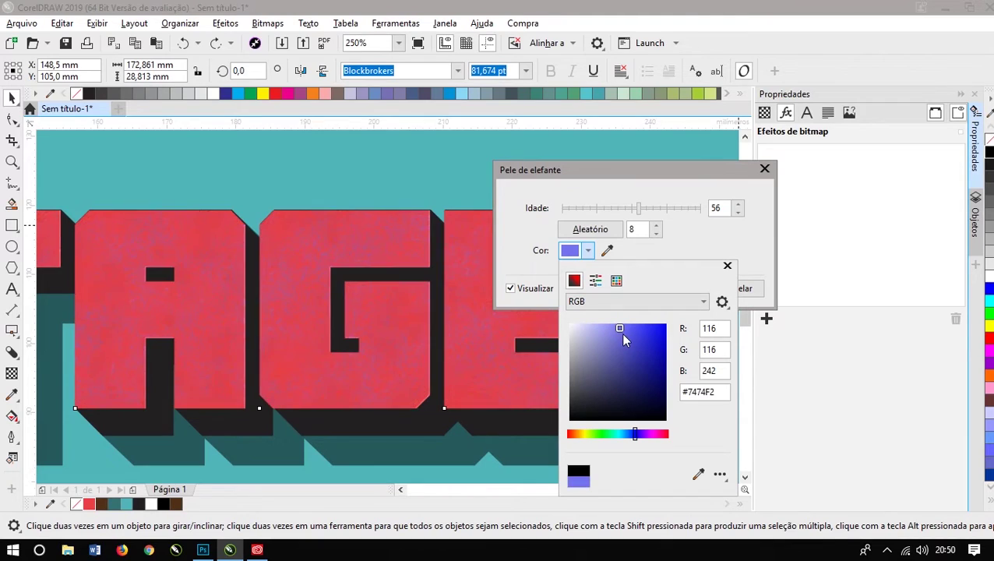
{"action": "left_click", "coordinate": [634, 350]}
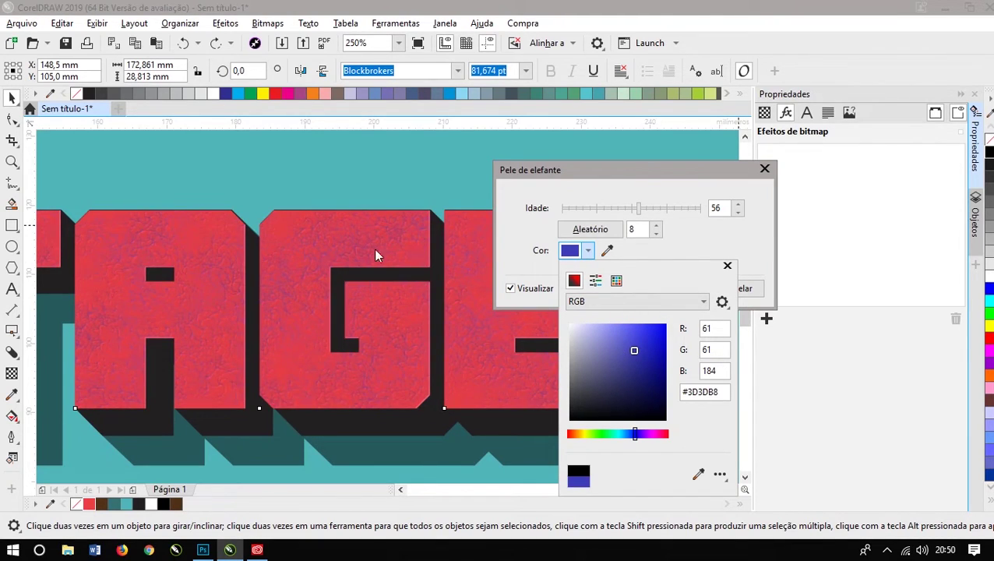
{"action": "left_click_drag", "start_coordinate": [592, 377], "coordinate": [618, 394]}
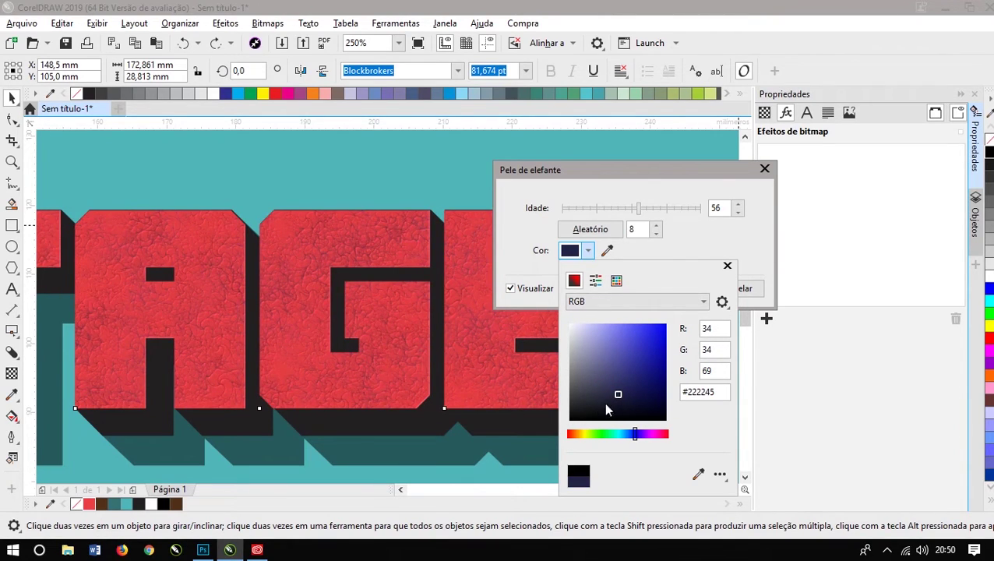
{"action": "left_click", "coordinate": [659, 412]}
{"action": "left_click_drag", "start_coordinate": [661, 414], "coordinate": [690, 452]}
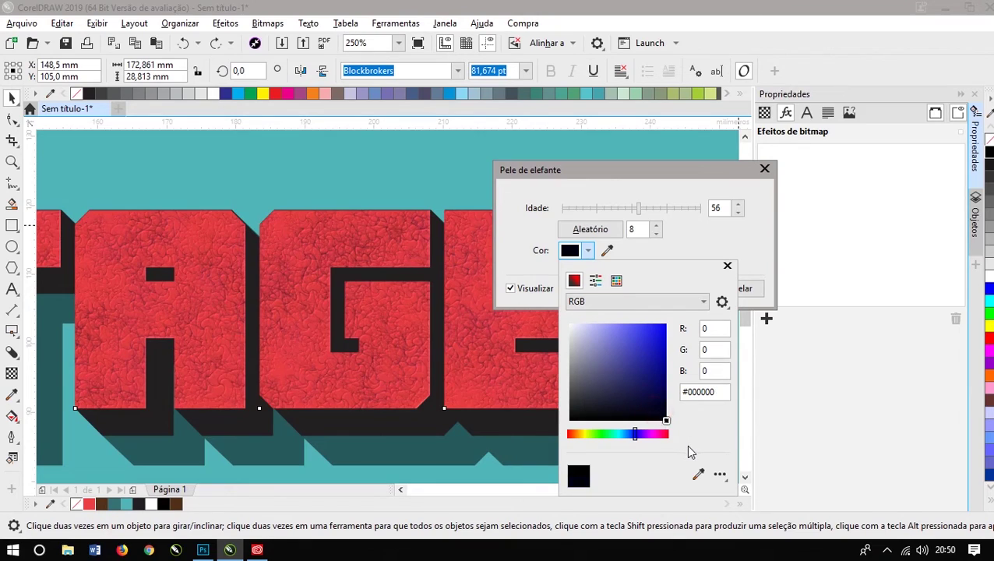
{"action": "left_click", "coordinate": [678, 244]}
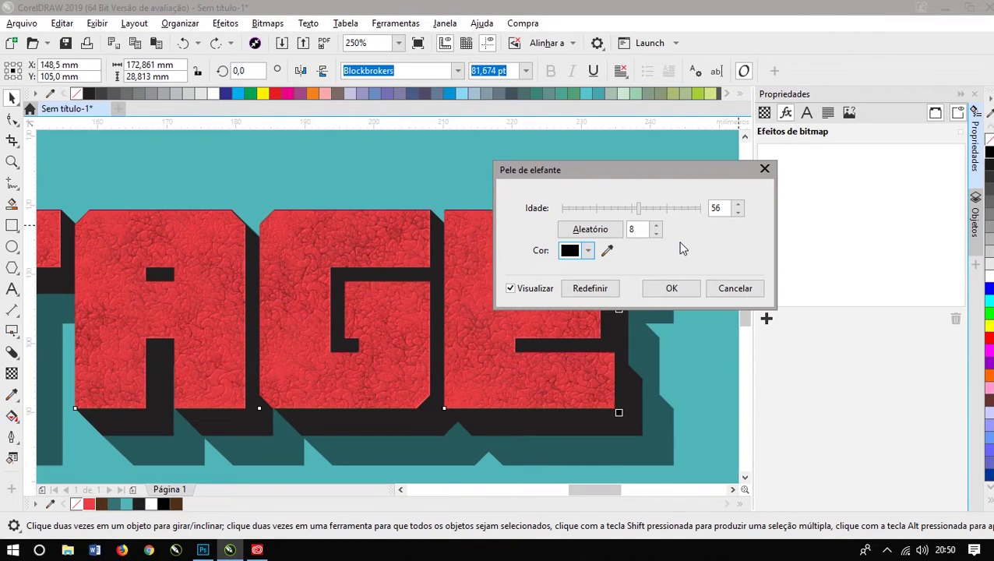
Apply the elephant-skin effect to the text and hide it in the bitmap effects list
{"action": "left_click", "coordinate": [690, 289]}
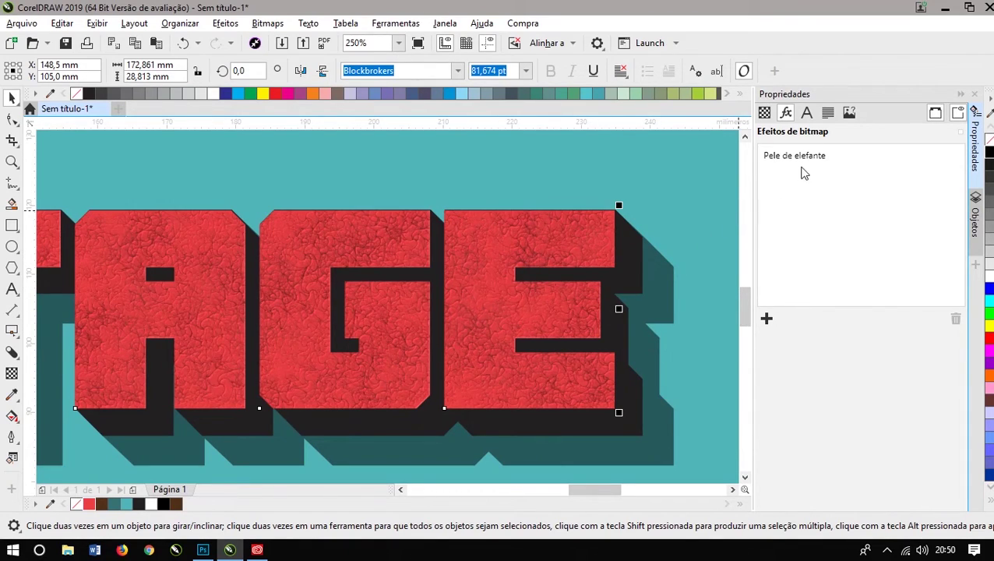
{"action": "left_click", "coordinate": [804, 160]}
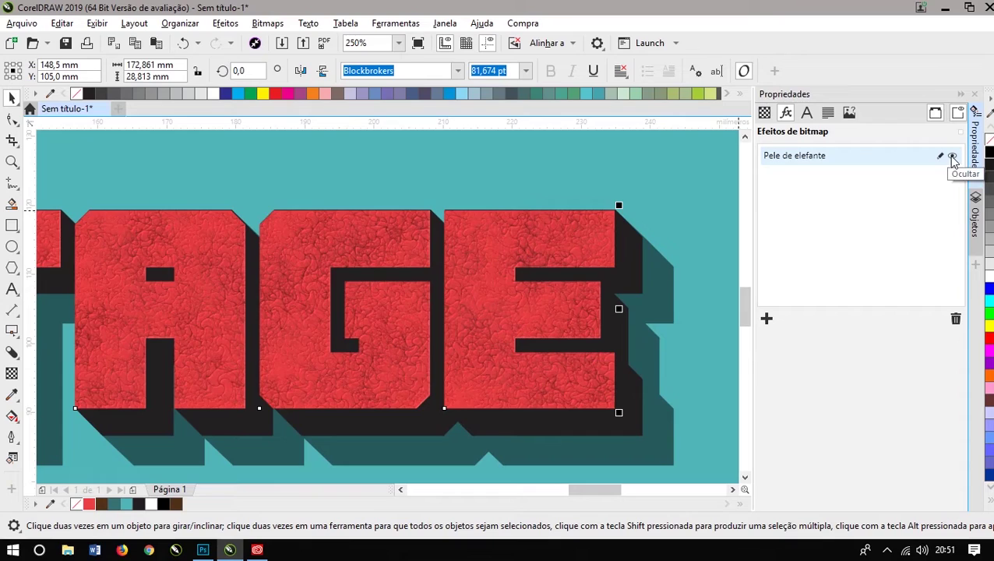
{"action": "left_click", "coordinate": [952, 158]}
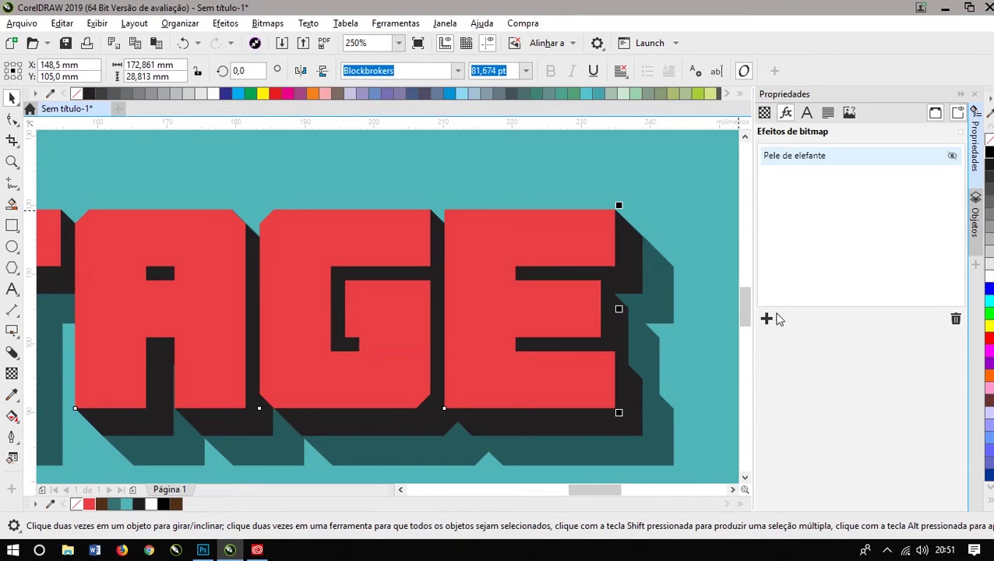
Try a Calçamento texture on the artistic text with roughness 59 and size 44
{"action": "left_click", "coordinate": [767, 319]}
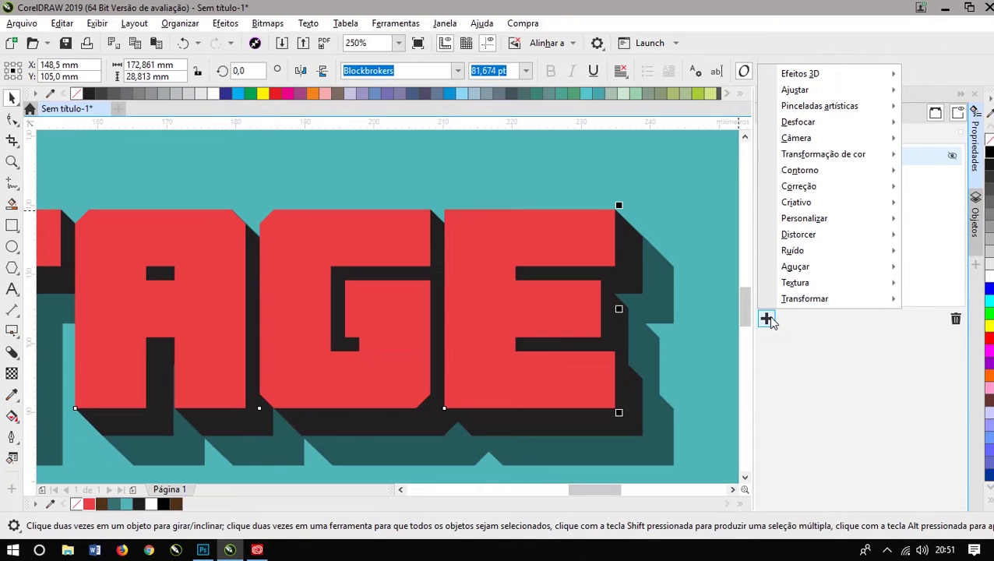
{"action": "mouse_move", "coordinate": [800, 285]}
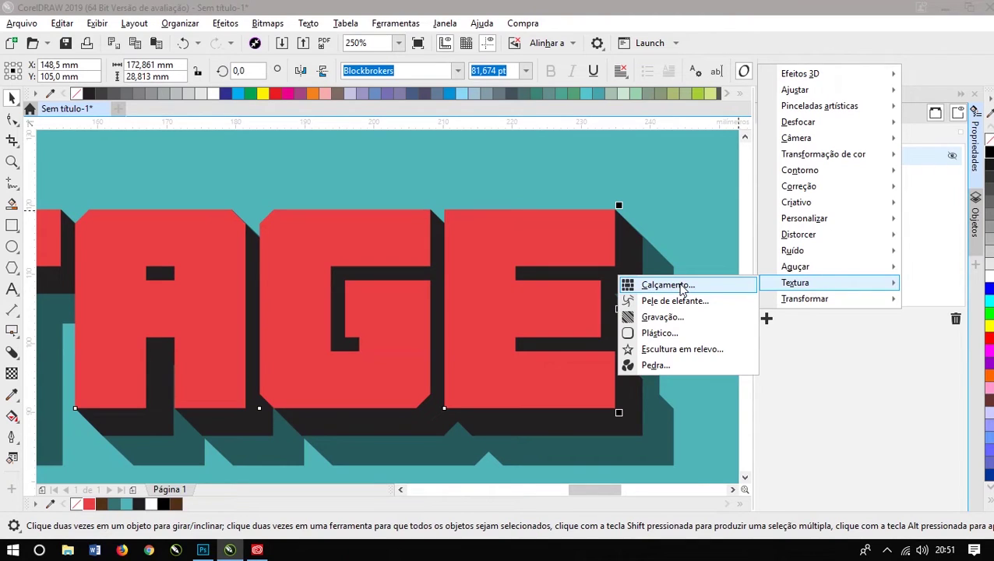
{"action": "left_click", "coordinate": [667, 285]}
{"action": "left_click_drag", "start_coordinate": [502, 191], "coordinate": [624, 181]}
{"action": "left_click_drag", "start_coordinate": [617, 215], "coordinate": [625, 222]}
{"action": "left_click", "coordinate": [603, 218]}
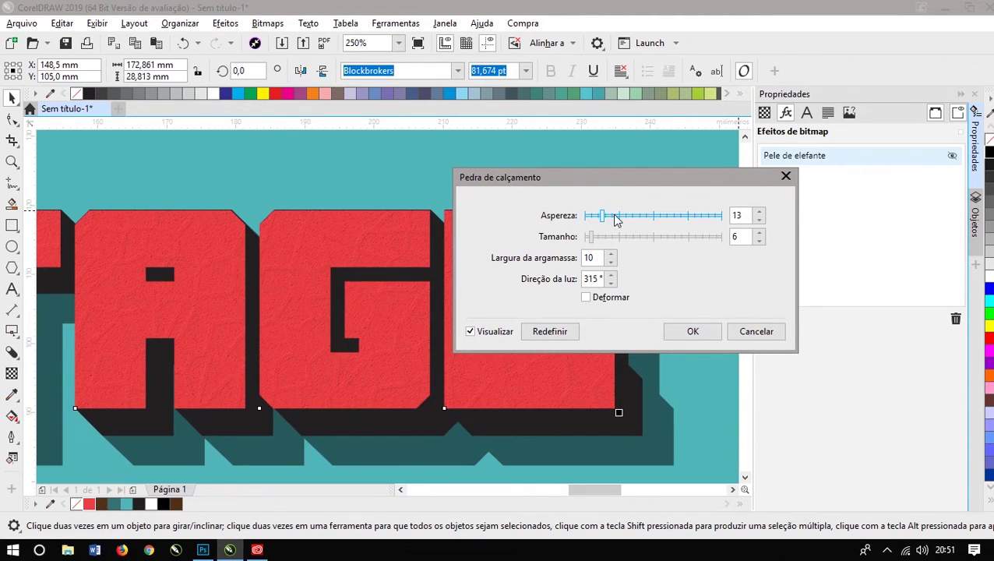
{"action": "left_click", "coordinate": [624, 236]}
{"action": "left_click", "coordinate": [646, 216]}
{"action": "left_click", "coordinate": [665, 217]}
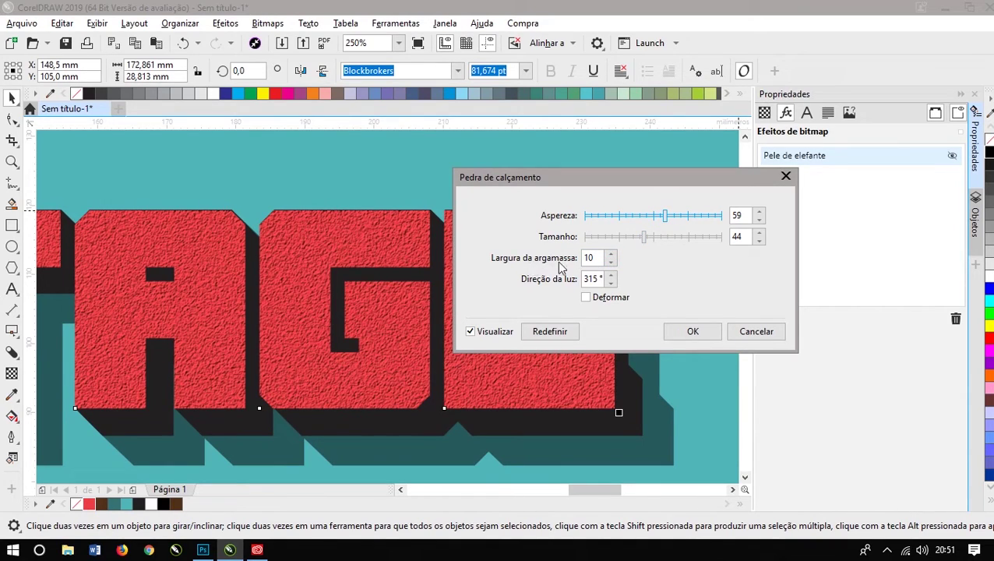
Try mortar width 20, light direction 319° and the Deformar option for the paving texture, and discard the effect
{"action": "left_click", "coordinate": [611, 254]}
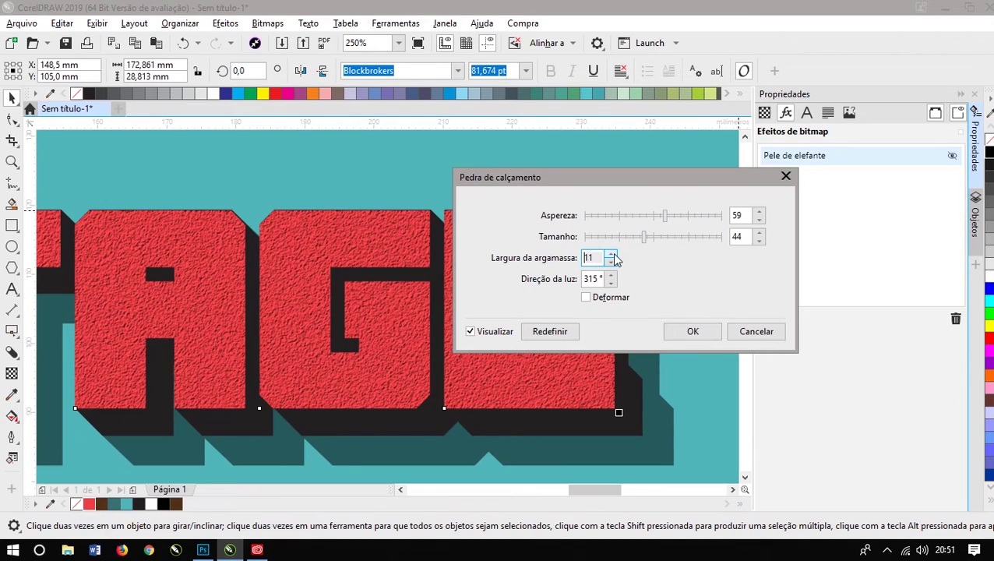
{"action": "left_click", "coordinate": [611, 263]}
{"action": "left_click", "coordinate": [611, 263]}
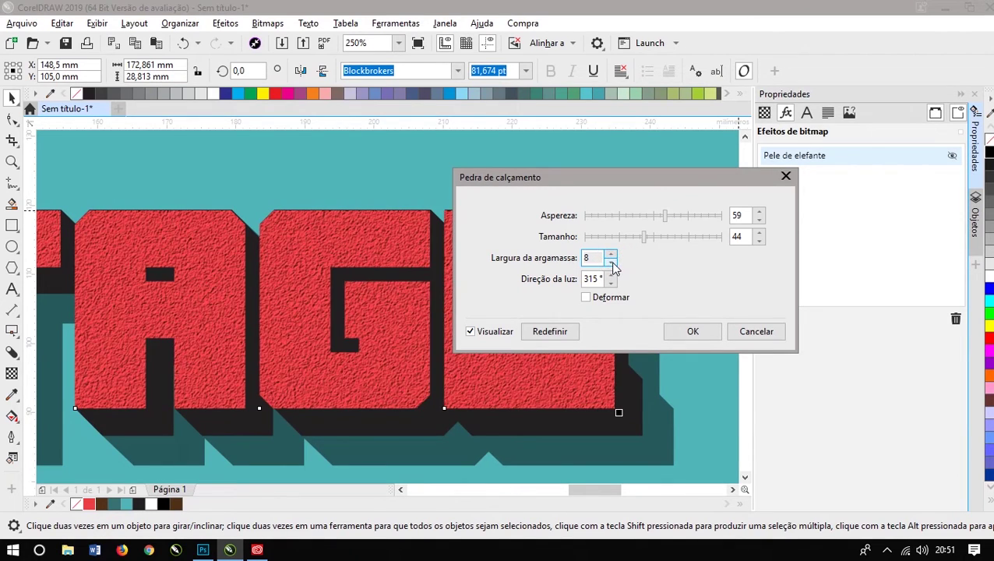
{"action": "left_click", "coordinate": [612, 263]}
{"action": "left_click", "coordinate": [612, 263]}
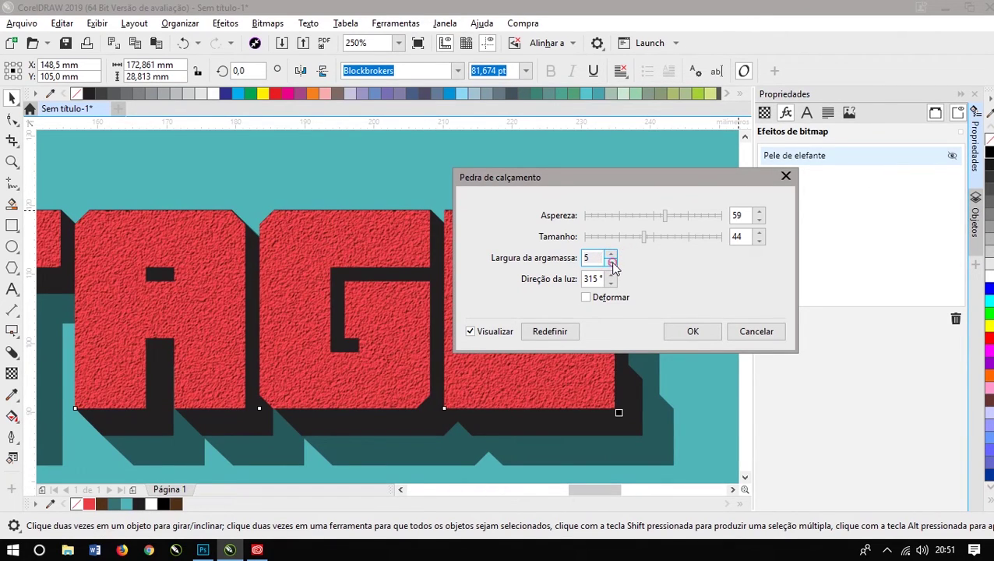
{"action": "double_click", "coordinate": [584, 258]}
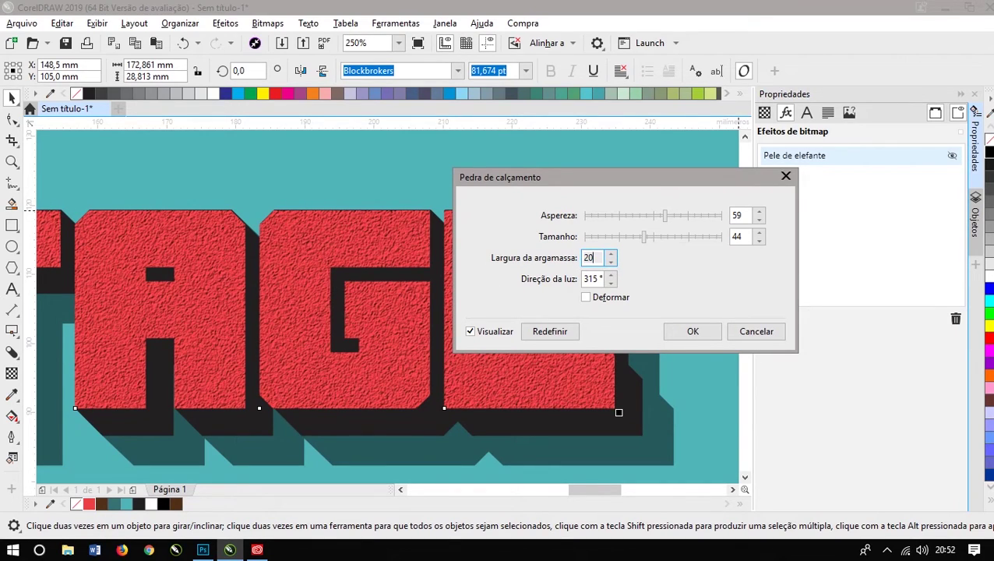
{"action": "scroll", "coordinate": [594, 279], "scroll_direction": "up", "scroll_amount": 4}
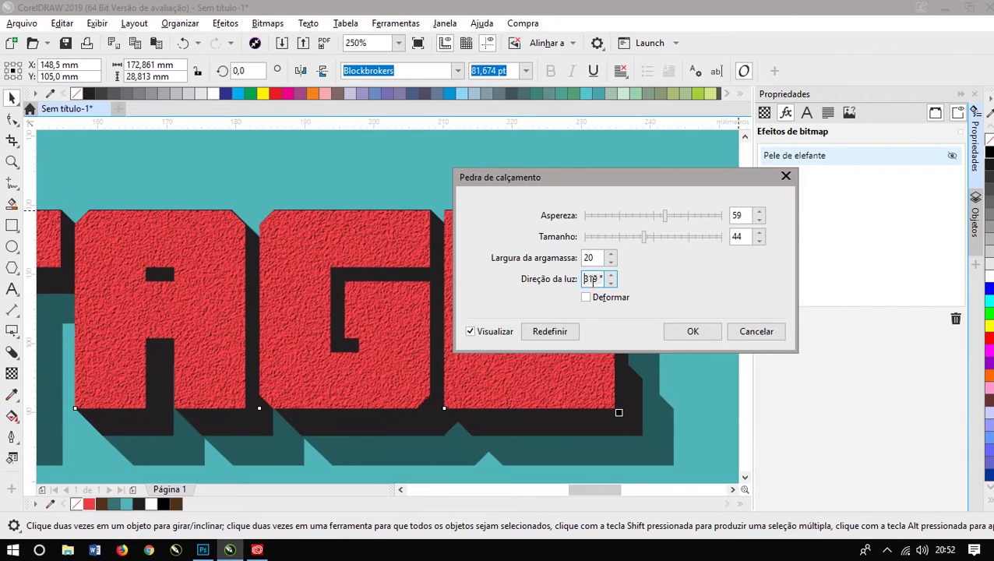
{"action": "left_click", "coordinate": [585, 297]}
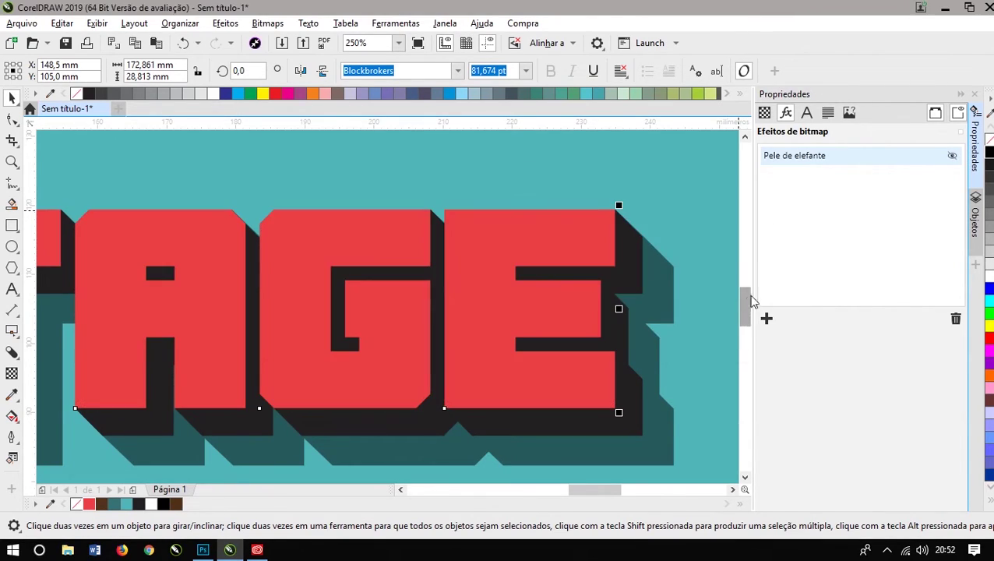
Add a Blocos distortion effect to the text with block height 17, a larger block width and 25% maximum displacement
{"action": "left_click", "coordinate": [766, 317]}
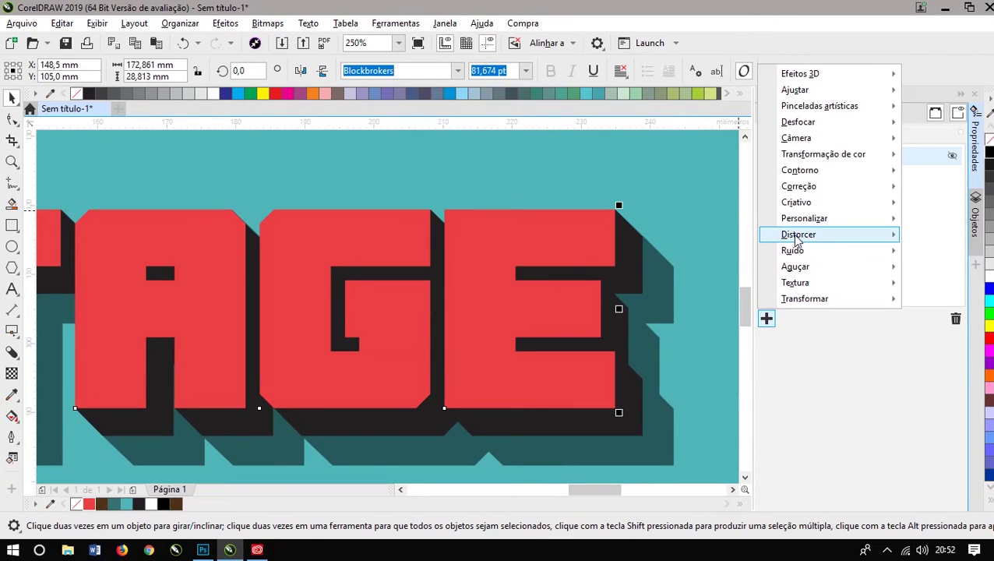
{"action": "mouse_move", "coordinate": [798, 241]}
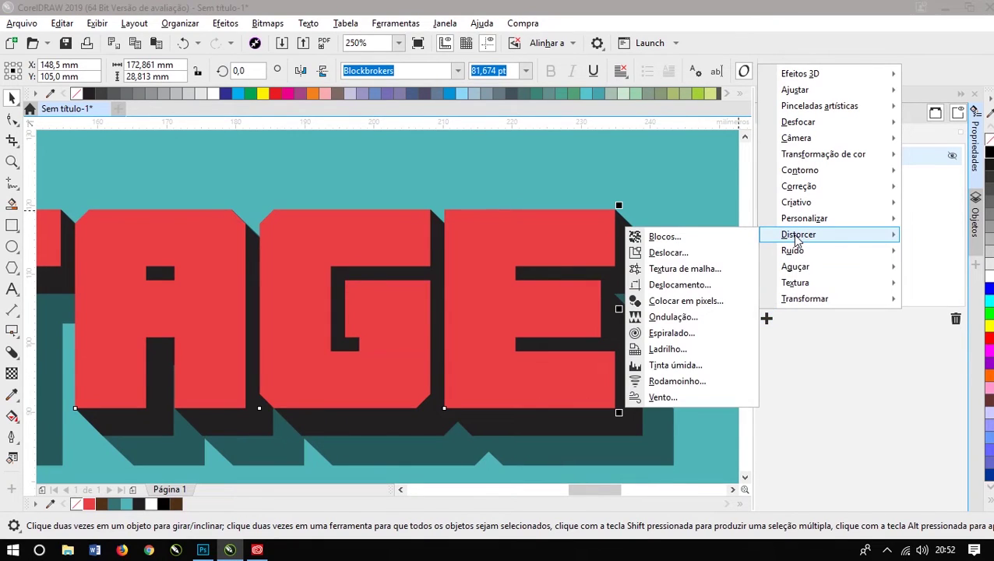
{"action": "left_click", "coordinate": [664, 238]}
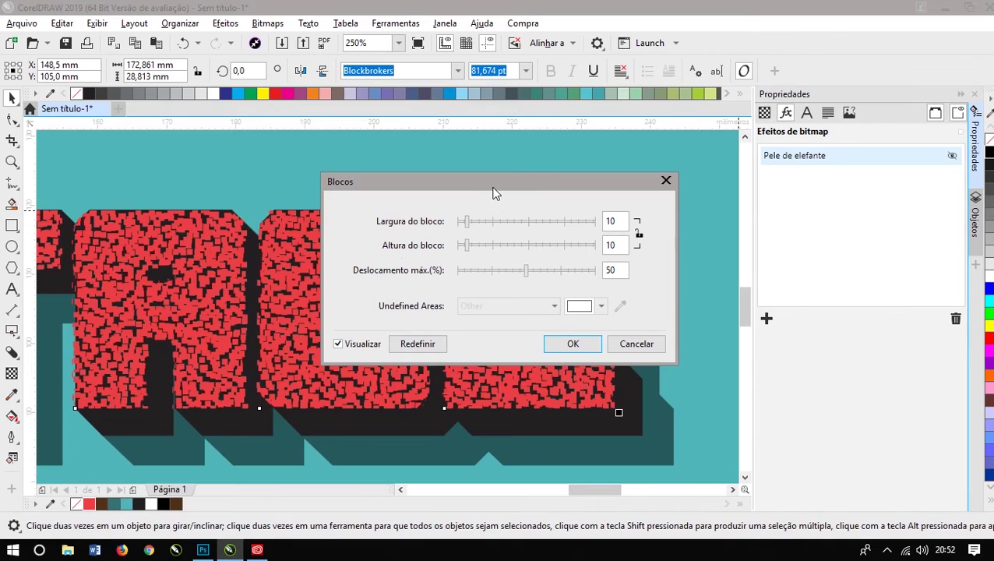
{"action": "left_click_drag", "start_coordinate": [493, 188], "coordinate": [687, 169]}
{"action": "left_click_drag", "start_coordinate": [709, 247], "coordinate": [671, 222]}
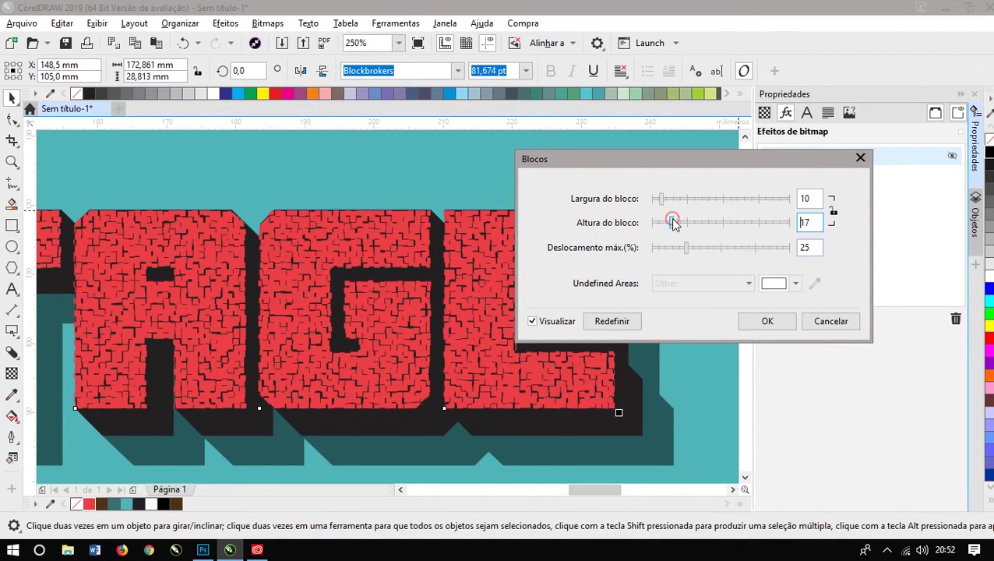
{"action": "left_click_drag", "start_coordinate": [660, 199], "coordinate": [681, 200]}
{"action": "left_click", "coordinate": [767, 321]}
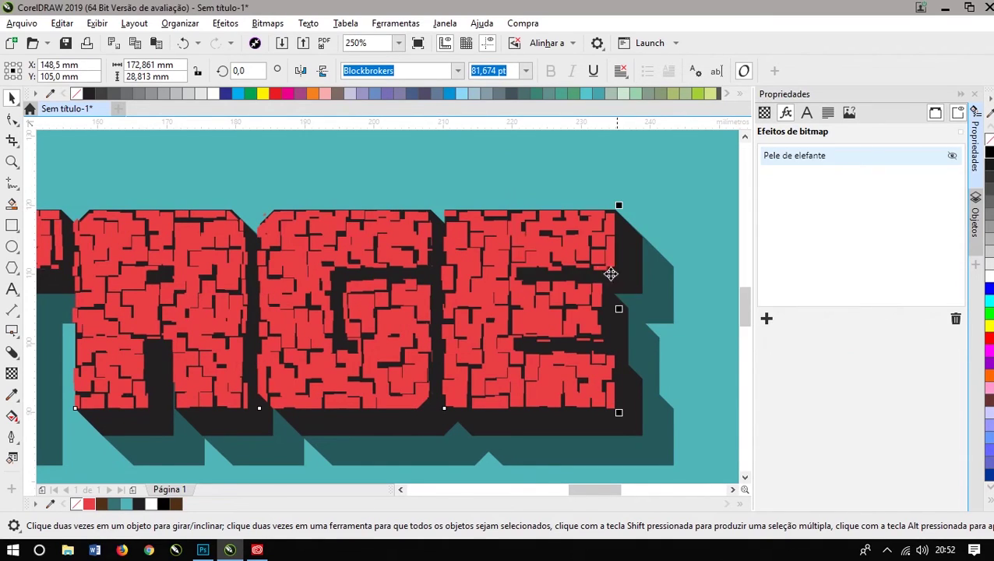
{"action": "scroll", "coordinate": [611, 273], "scroll_direction": "down", "scroll_amount": 2}
{"action": "scroll", "coordinate": [517, 271], "scroll_direction": "down", "scroll_amount": 2}
{"action": "scroll", "coordinate": [427, 267], "scroll_direction": "up", "scroll_amount": 2}
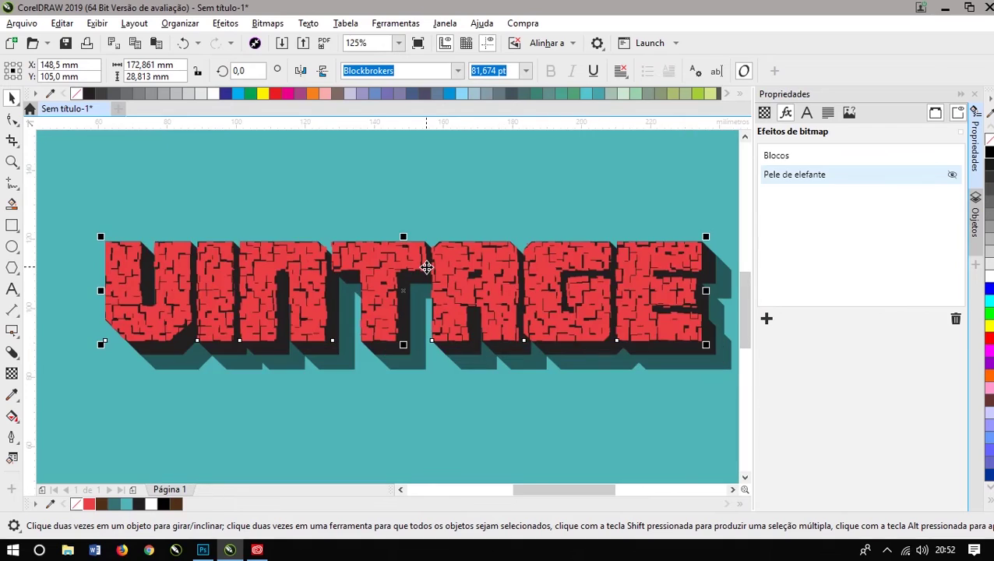
Hide the Blocos effect in the VINTAGE text's bitmap effects list
{"action": "scroll", "coordinate": [427, 267], "scroll_direction": "up", "scroll_amount": 2}
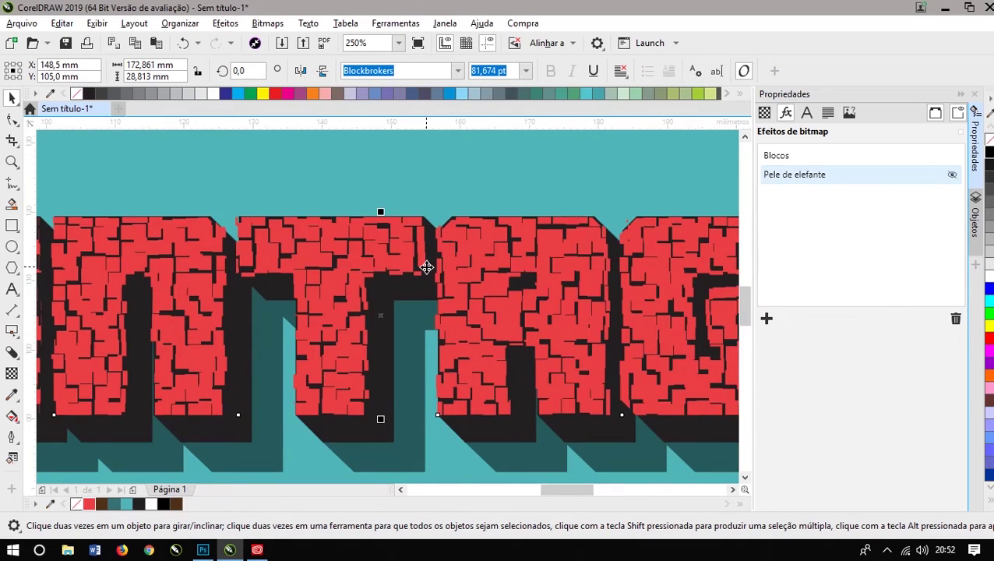
{"action": "left_click", "coordinate": [951, 157]}
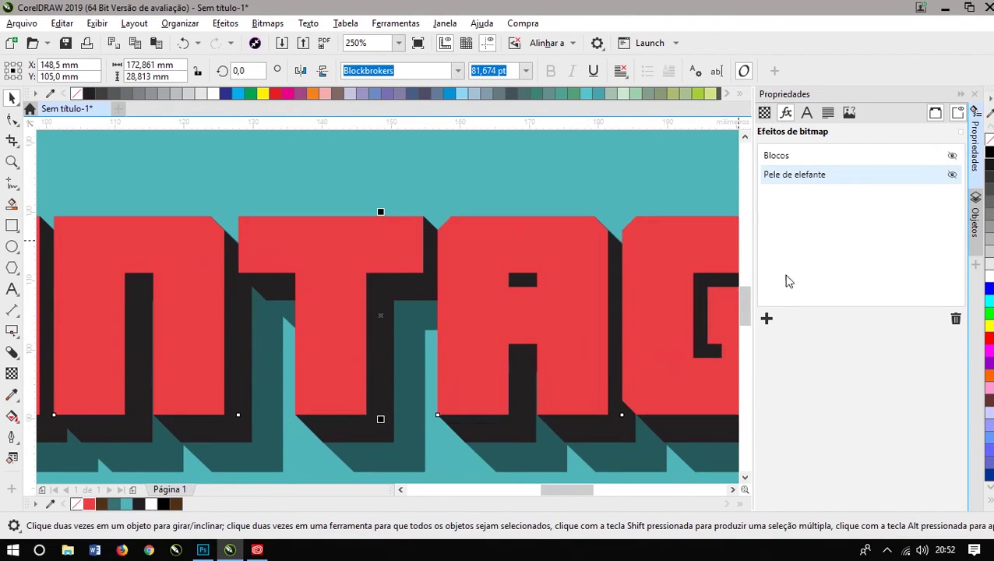
Add a Cristalizar creative effect with size 12 to the text and hide it in the effects list
{"action": "left_click", "coordinate": [768, 319]}
{"action": "mouse_move", "coordinate": [790, 268]}
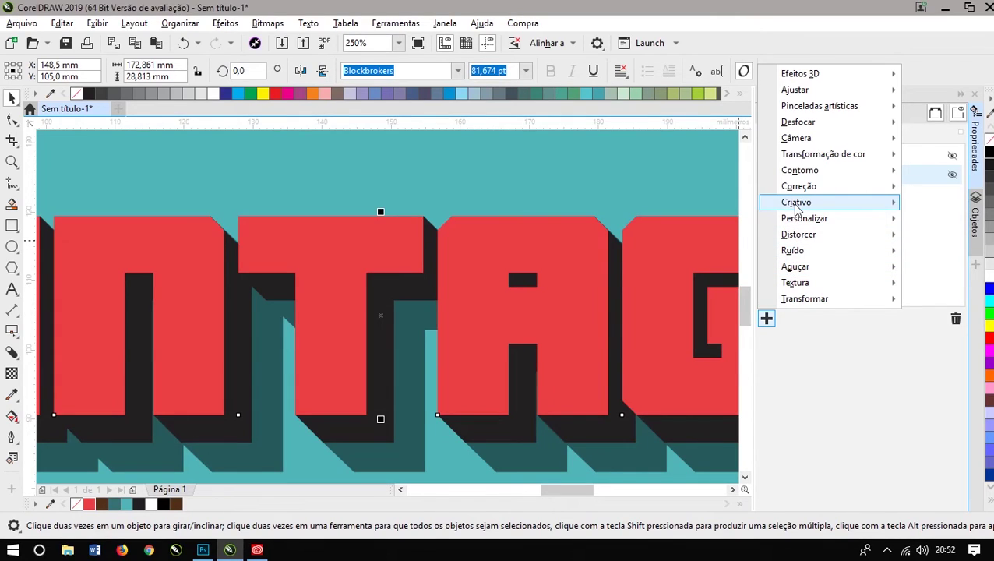
{"action": "mouse_move", "coordinate": [796, 206]}
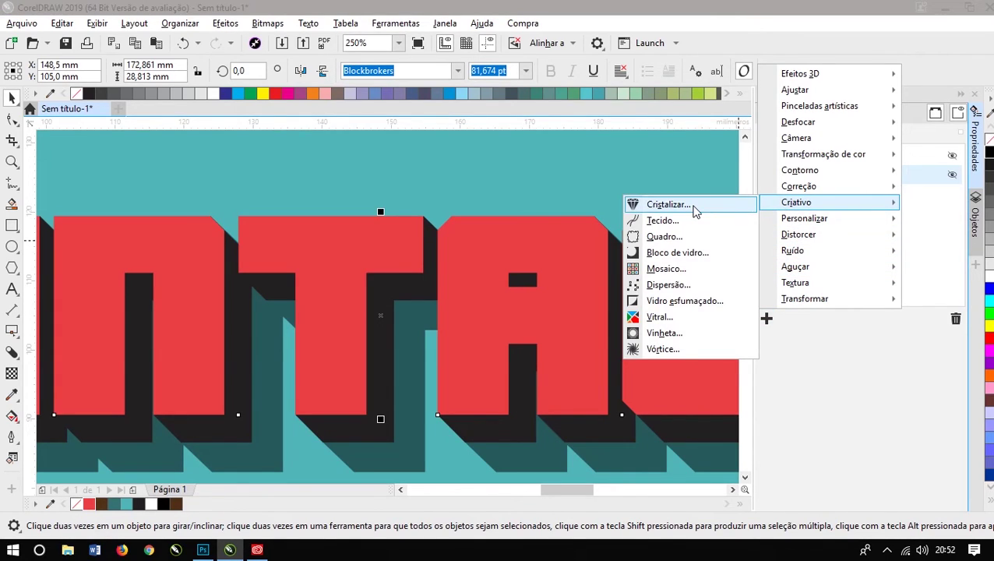
{"action": "left_click", "coordinate": [667, 204]}
{"action": "left_click_drag", "start_coordinate": [555, 222], "coordinate": [766, 193]}
{"action": "left_click_drag", "start_coordinate": [662, 228], "coordinate": [668, 234]}
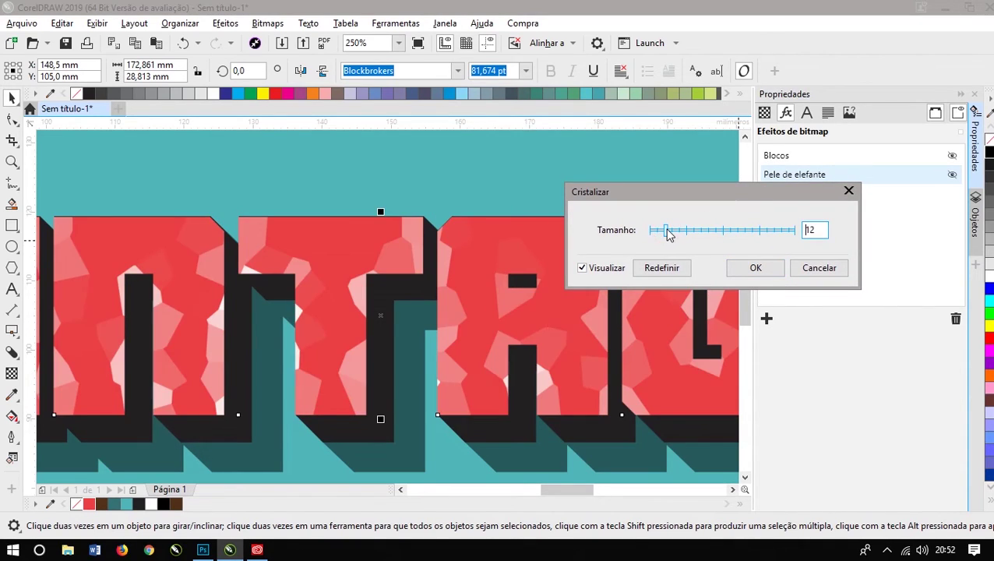
{"action": "left_click_drag", "start_coordinate": [674, 199], "coordinate": [720, 183]}
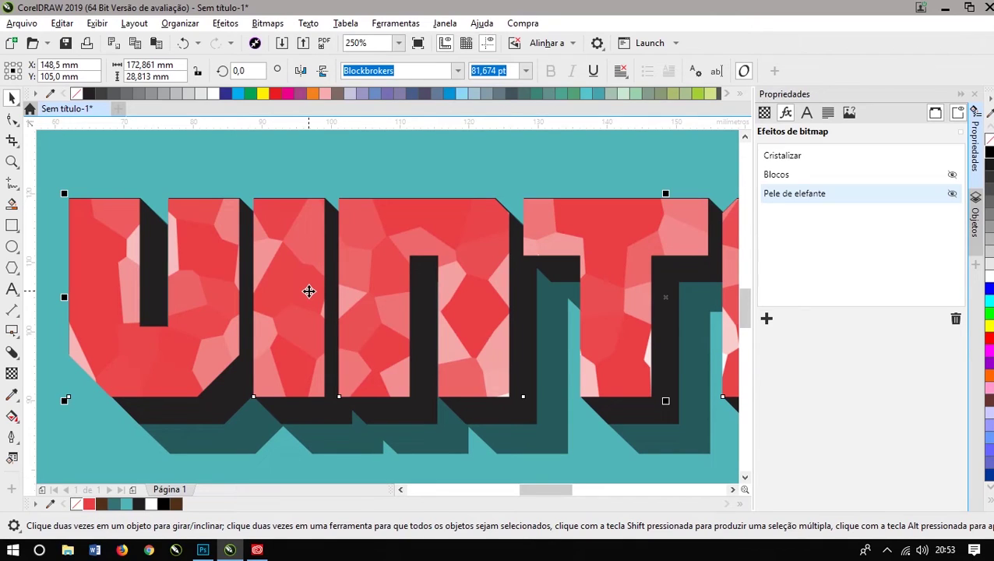
{"action": "left_click", "coordinate": [953, 157]}
{"action": "left_click", "coordinate": [767, 318]}
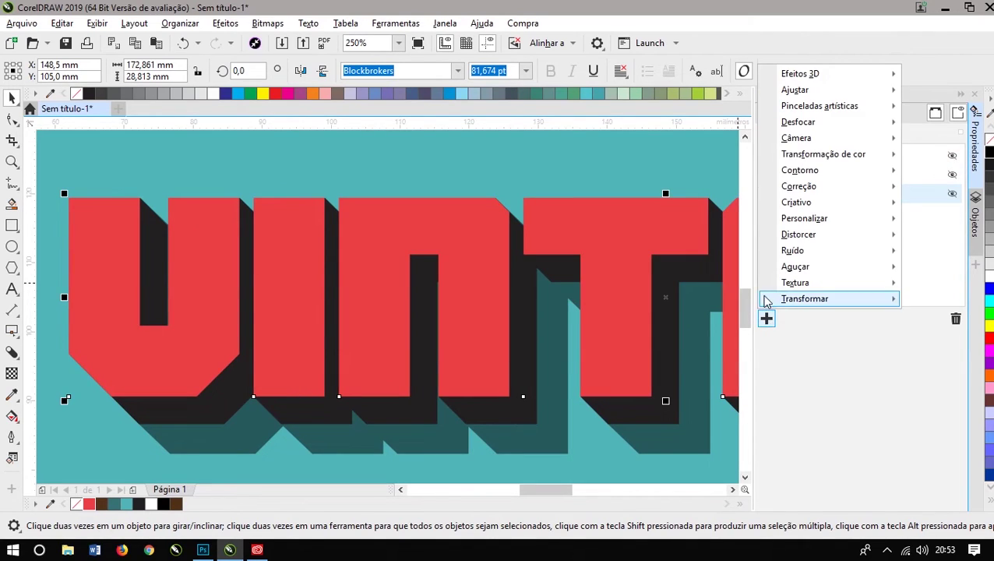
{"action": "mouse_move", "coordinate": [817, 187]}
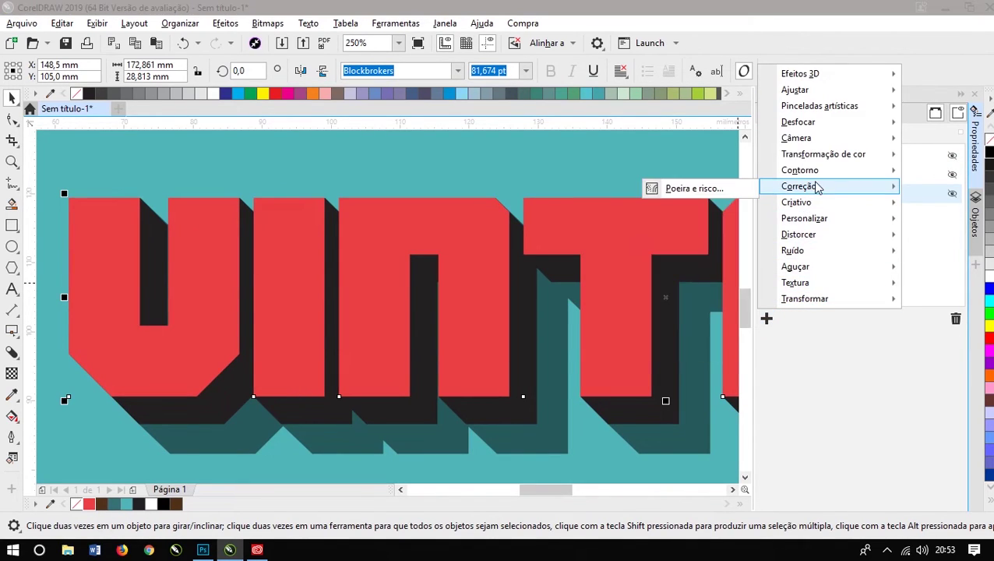
{"action": "mouse_move", "coordinate": [802, 146]}
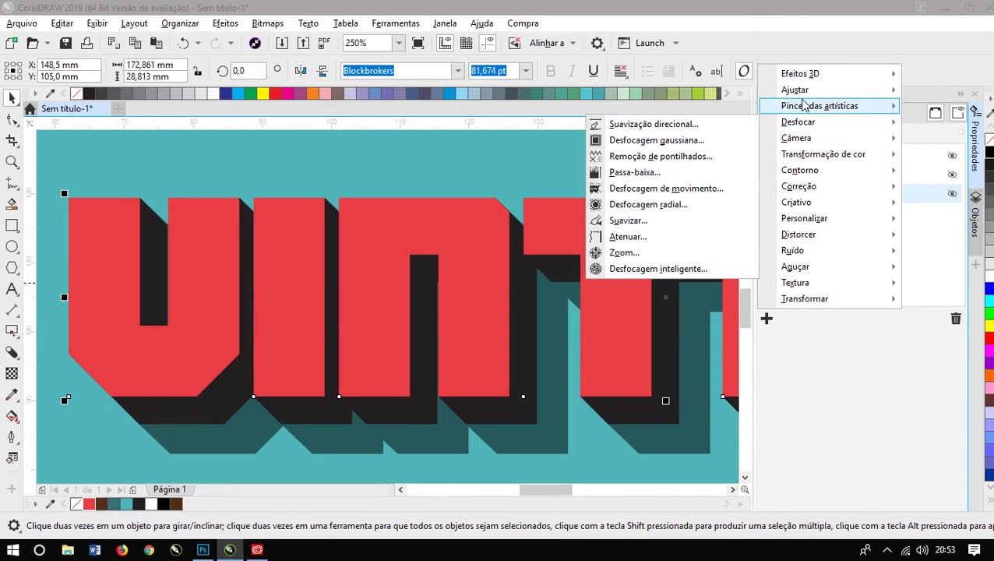
{"action": "mouse_move", "coordinate": [807, 91]}
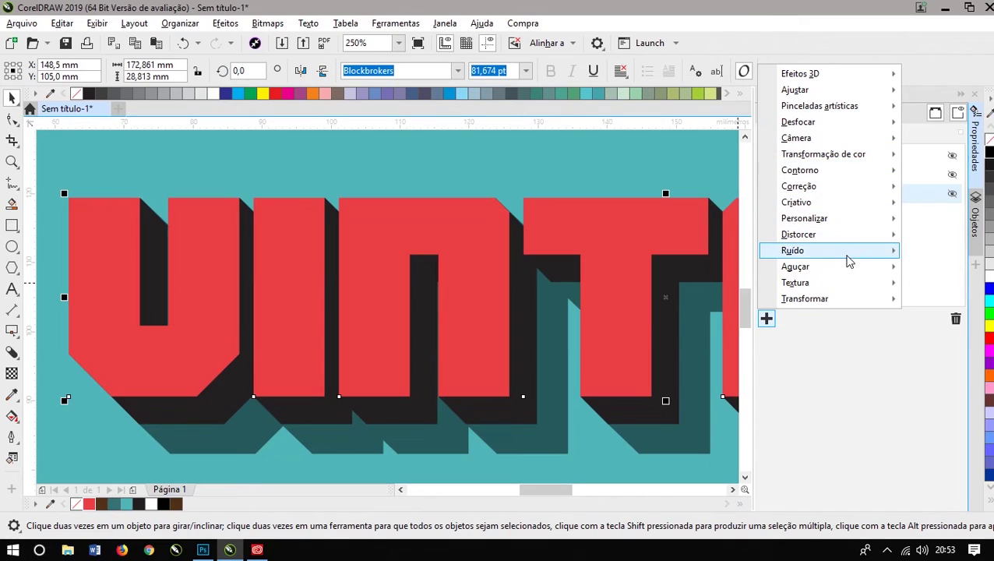
{"action": "mouse_move", "coordinate": [818, 127]}
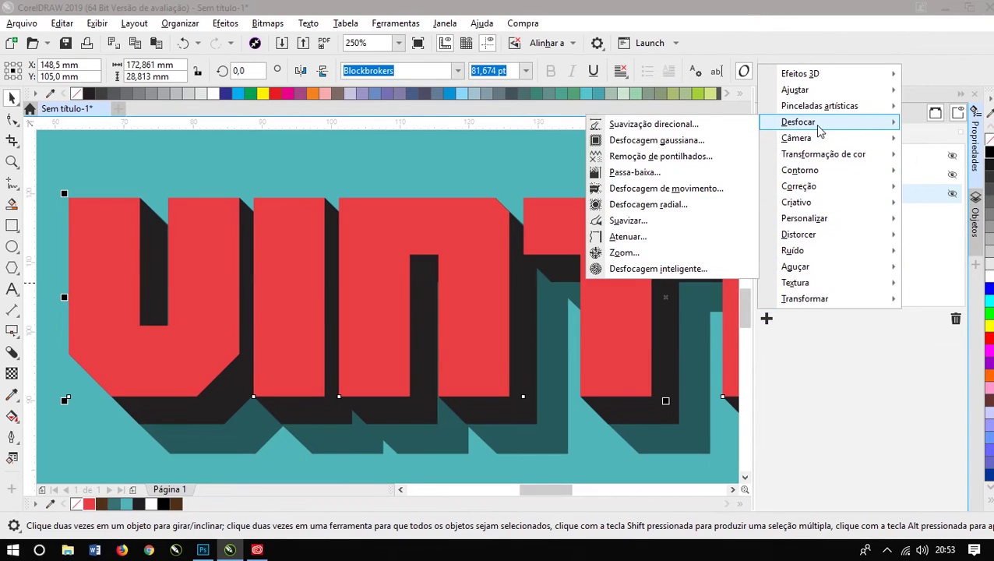
{"action": "left_click", "coordinate": [510, 152]}
{"action": "left_click", "coordinate": [510, 153]}
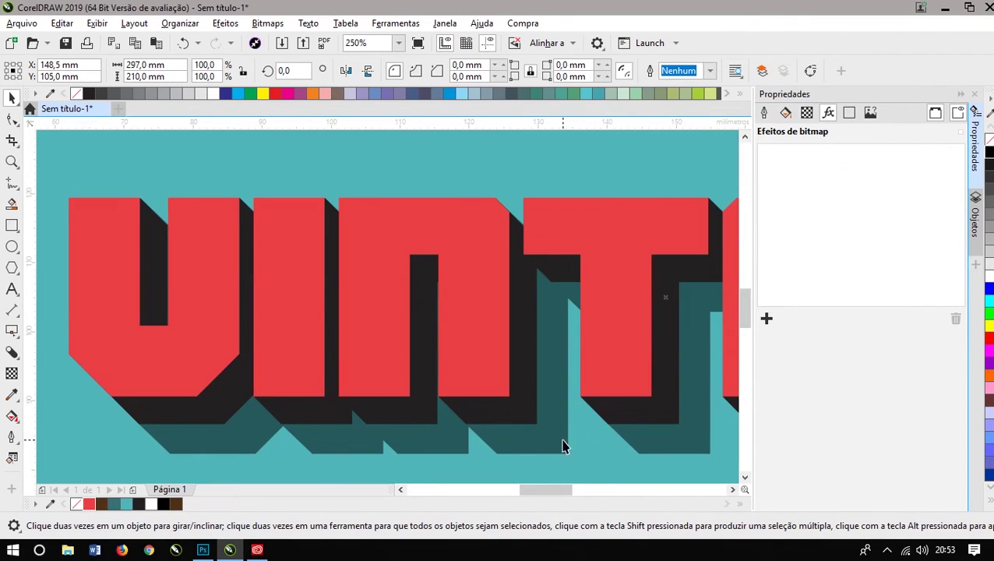
Try a Gaussian blur with a radius of 11,3 pixels on the black block shadow and discard it
{"action": "left_click", "coordinate": [564, 446]}
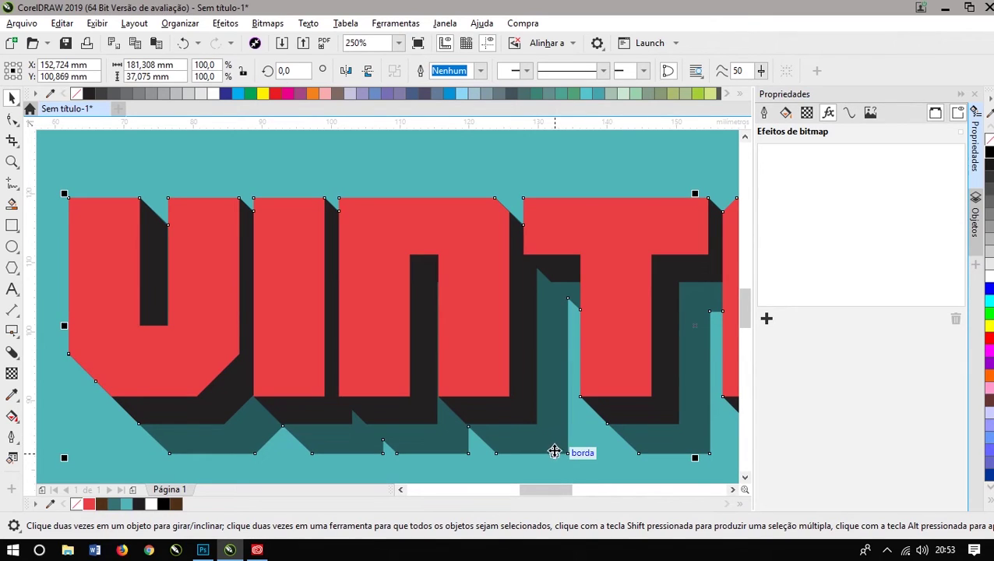
{"action": "left_click", "coordinate": [512, 178]}
{"action": "left_click", "coordinate": [529, 398]}
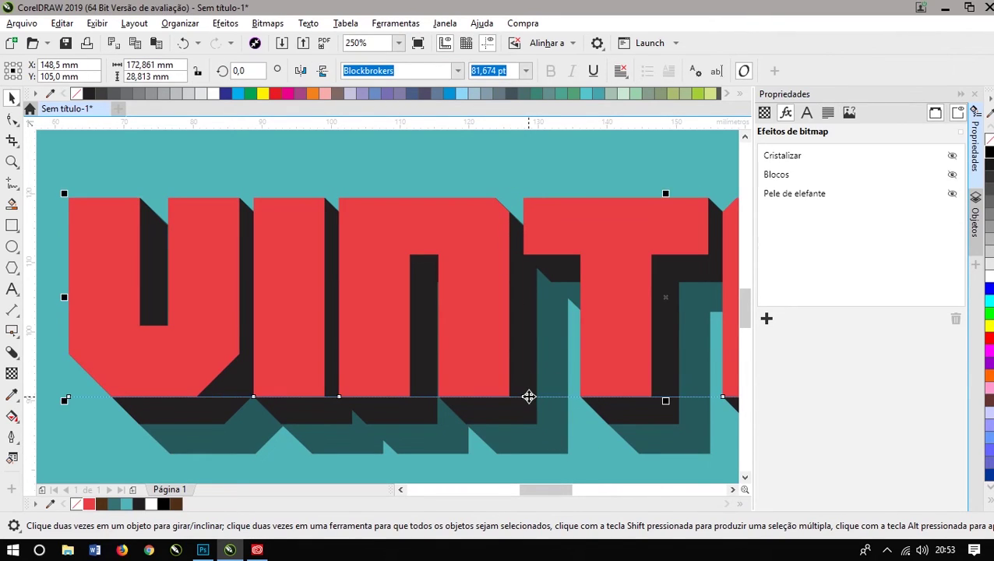
{"action": "left_click", "coordinate": [609, 420]}
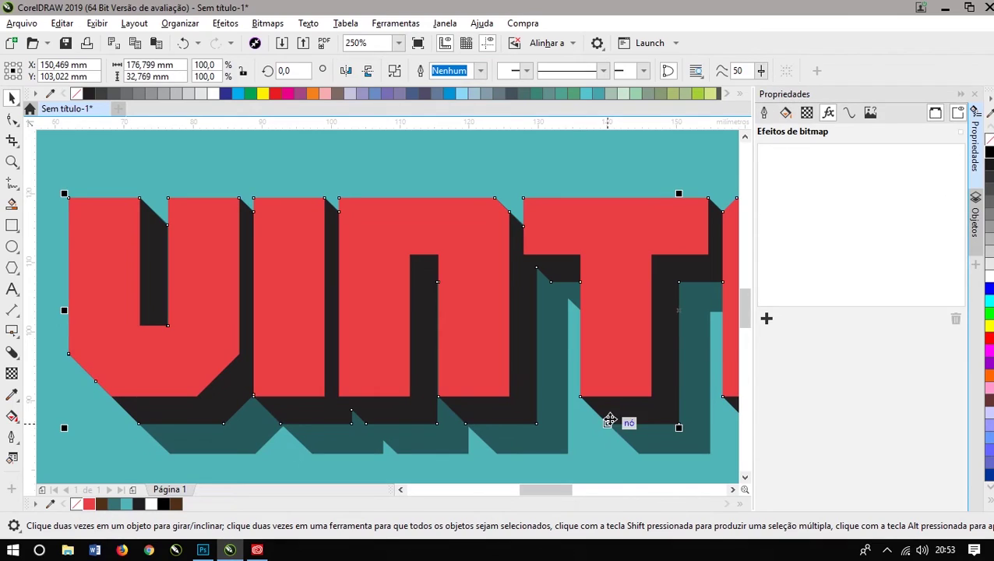
{"action": "left_click", "coordinate": [767, 319]}
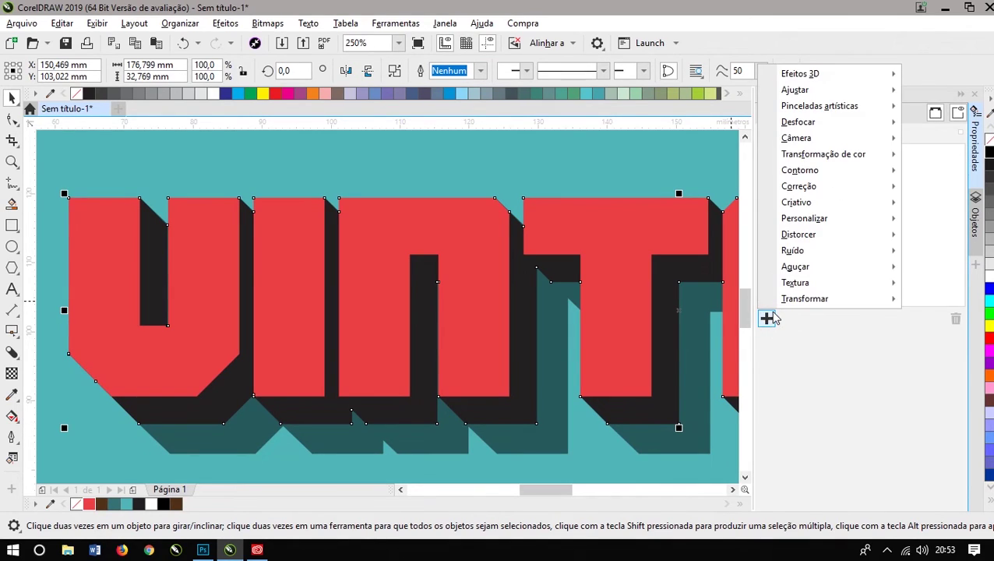
{"action": "mouse_move", "coordinate": [818, 127]}
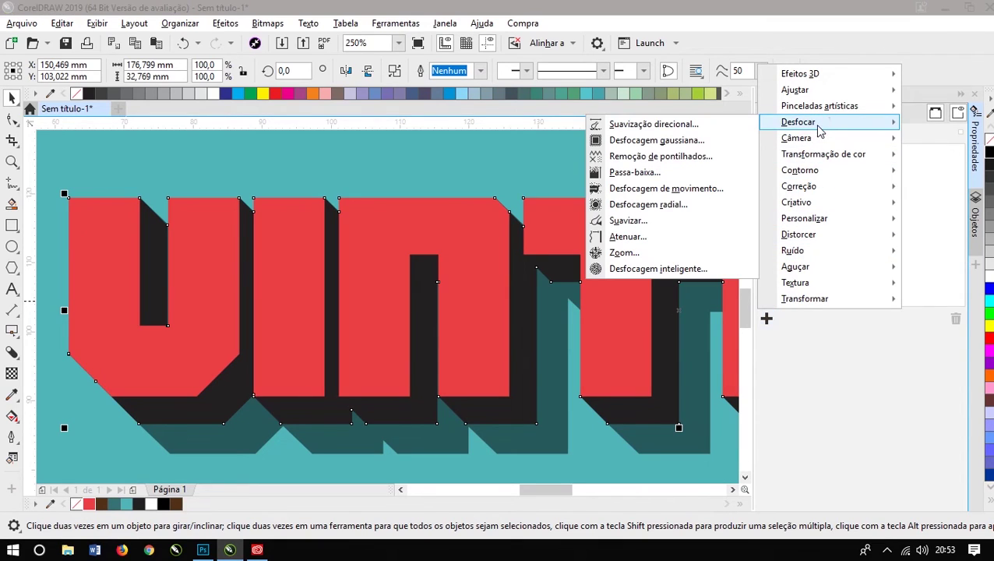
{"action": "left_click", "coordinate": [717, 141]}
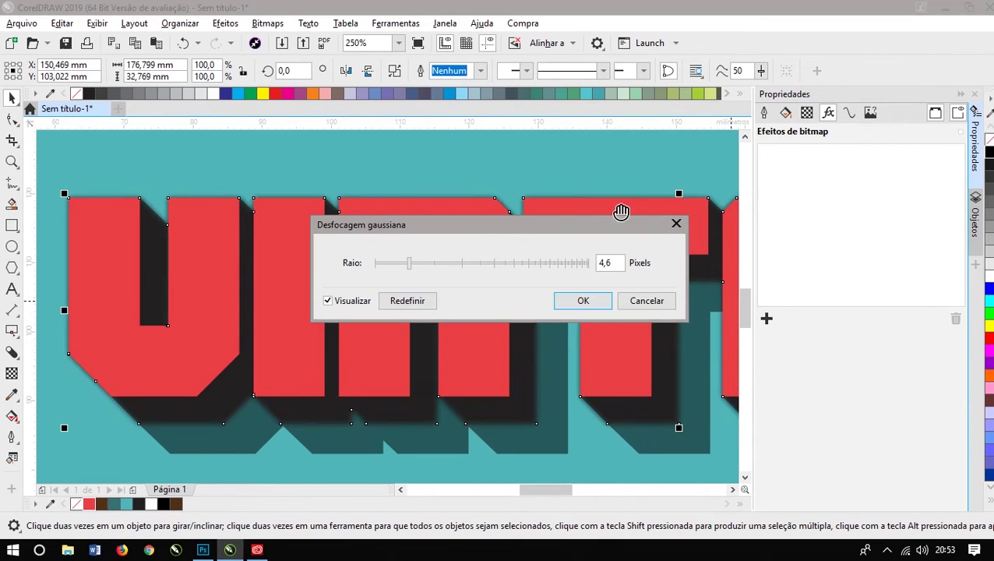
{"action": "left_click_drag", "start_coordinate": [621, 212], "coordinate": [806, 148]}
{"action": "left_click", "coordinate": [614, 198]}
{"action": "left_click", "coordinate": [619, 198]}
{"action": "left_click", "coordinate": [628, 199]}
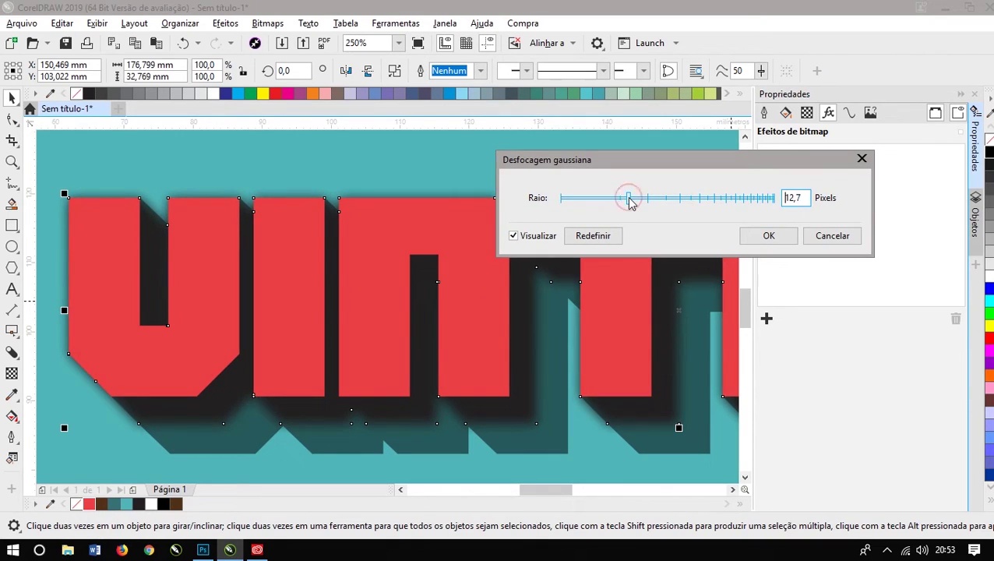
{"action": "left_click", "coordinate": [636, 199]}
{"action": "left_click_drag", "start_coordinate": [635, 200], "coordinate": [624, 199]}
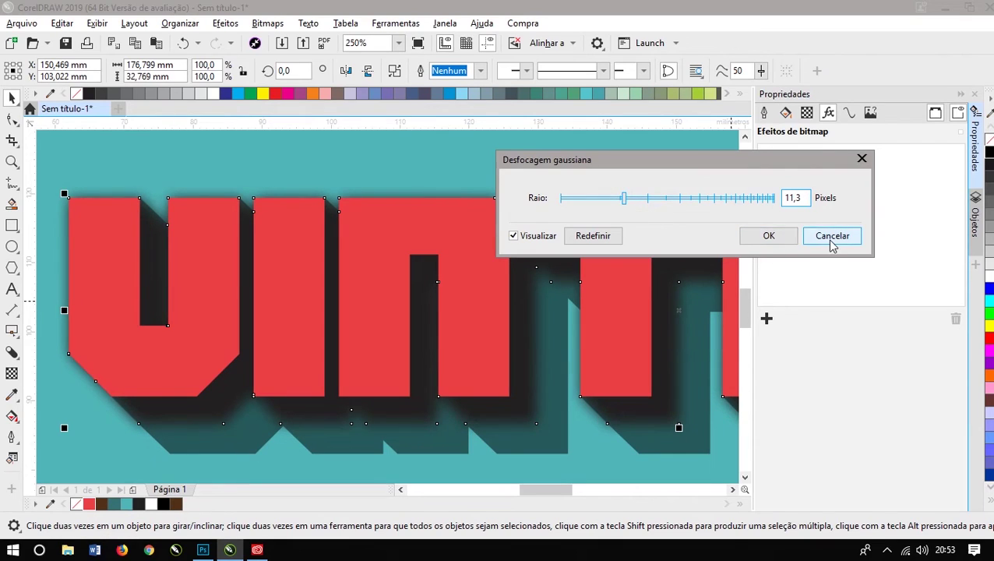
{"action": "left_click", "coordinate": [832, 236]}
Apply a Gaussian blur with a radius of 13,4 pixels to the dark teal outer shadow
{"action": "left_click", "coordinate": [700, 444]}
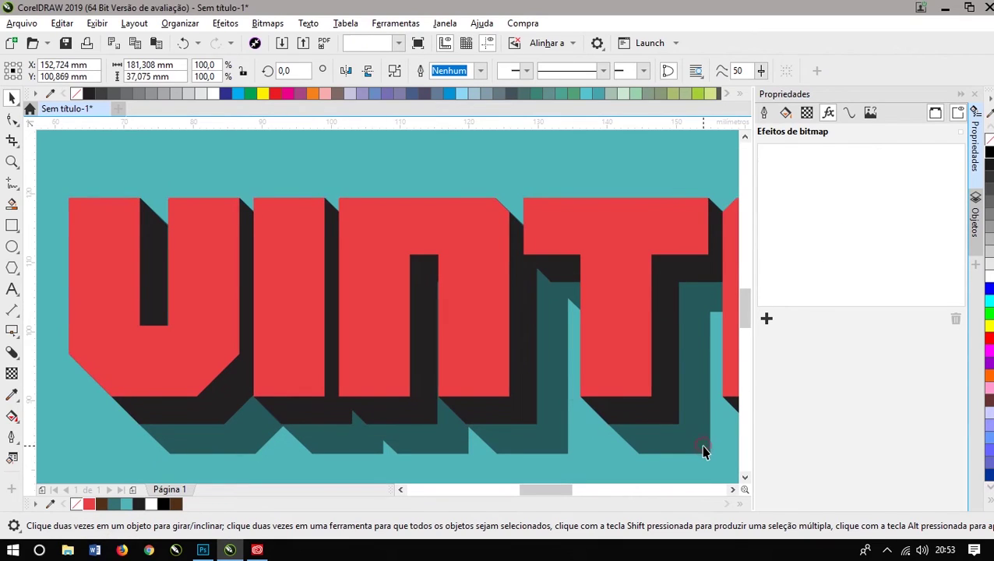
{"action": "left_click", "coordinate": [766, 318]}
{"action": "mouse_move", "coordinate": [802, 121]}
{"action": "left_click", "coordinate": [695, 146]}
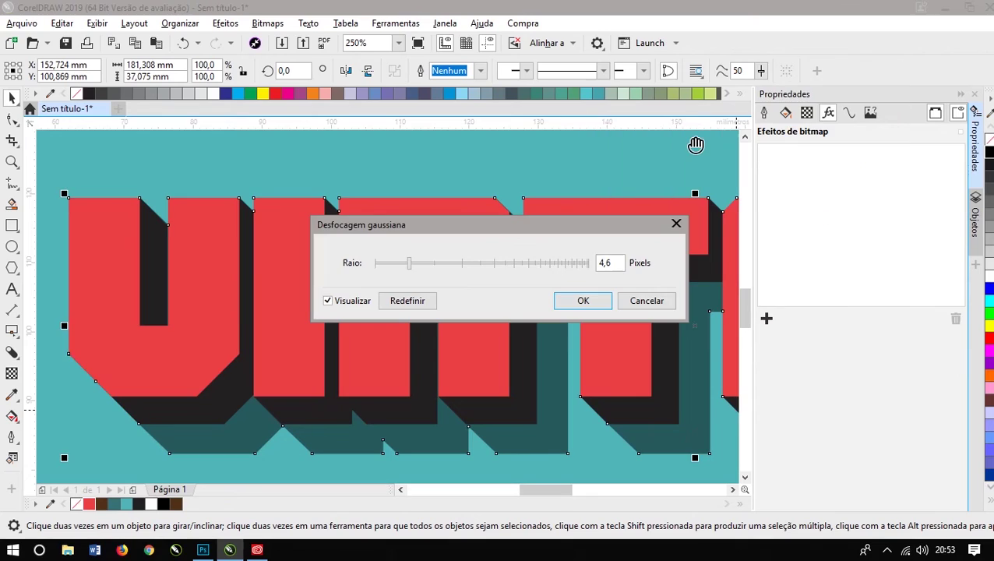
{"action": "left_click_drag", "start_coordinate": [555, 229], "coordinate": [710, 198]}
{"action": "left_click_drag", "start_coordinate": [584, 233], "coordinate": [600, 233]}
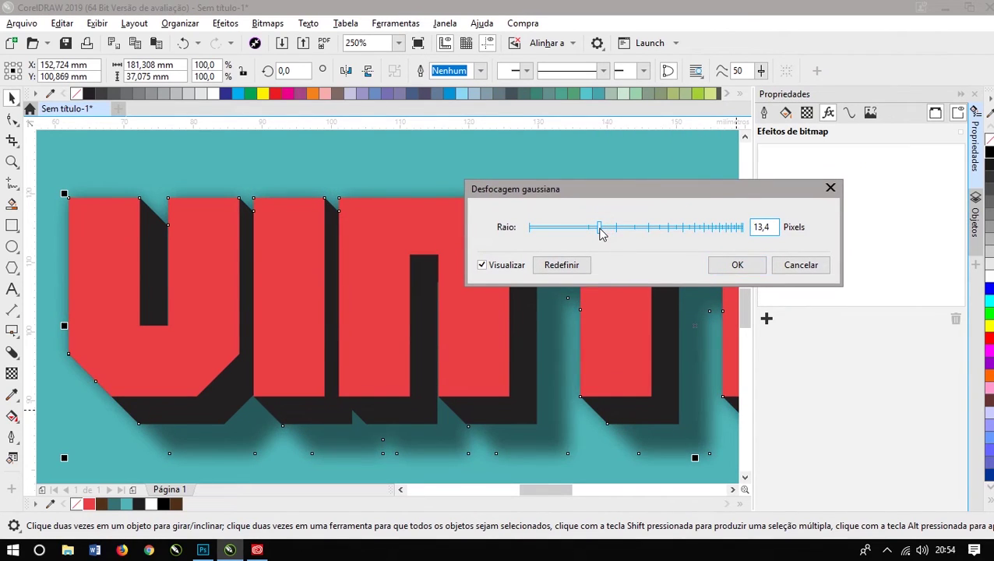
{"action": "left_click", "coordinate": [737, 265]}
Select the teal background rectangle and show its bitmap effects list
{"action": "scroll", "coordinate": [655, 244], "scroll_direction": "down", "scroll_amount": 2}
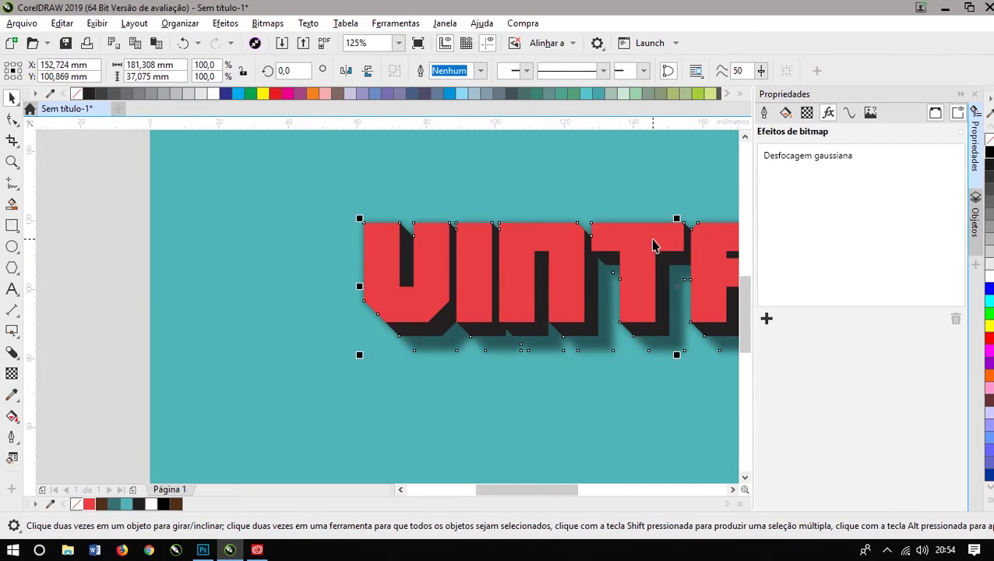
{"action": "scroll", "coordinate": [346, 237], "scroll_direction": "down", "scroll_amount": 1}
{"action": "scroll", "coordinate": [606, 278], "scroll_direction": "up", "scroll_amount": 1}
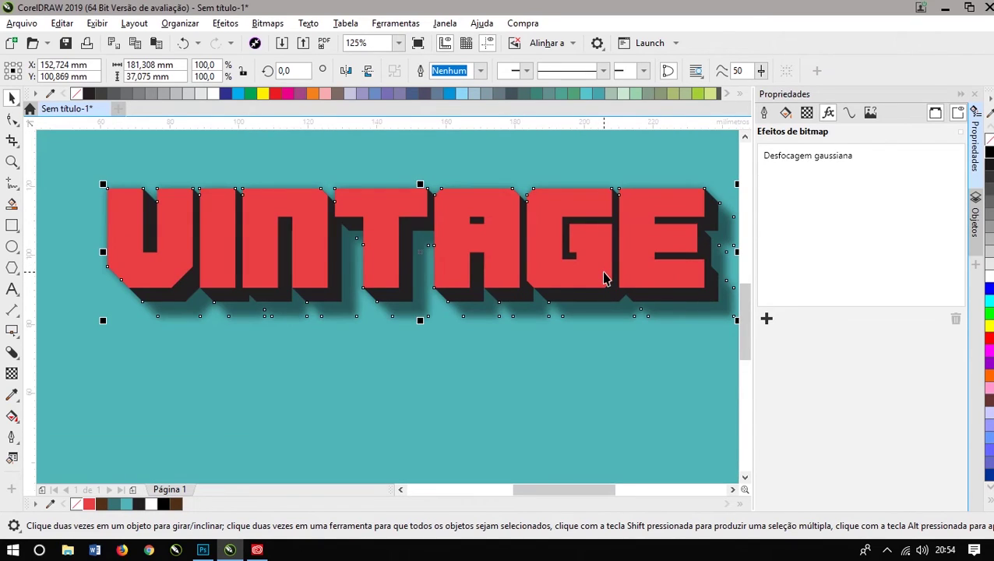
{"action": "scroll", "coordinate": [605, 278], "scroll_direction": "down", "scroll_amount": 1}
{"action": "left_click", "coordinate": [580, 188]}
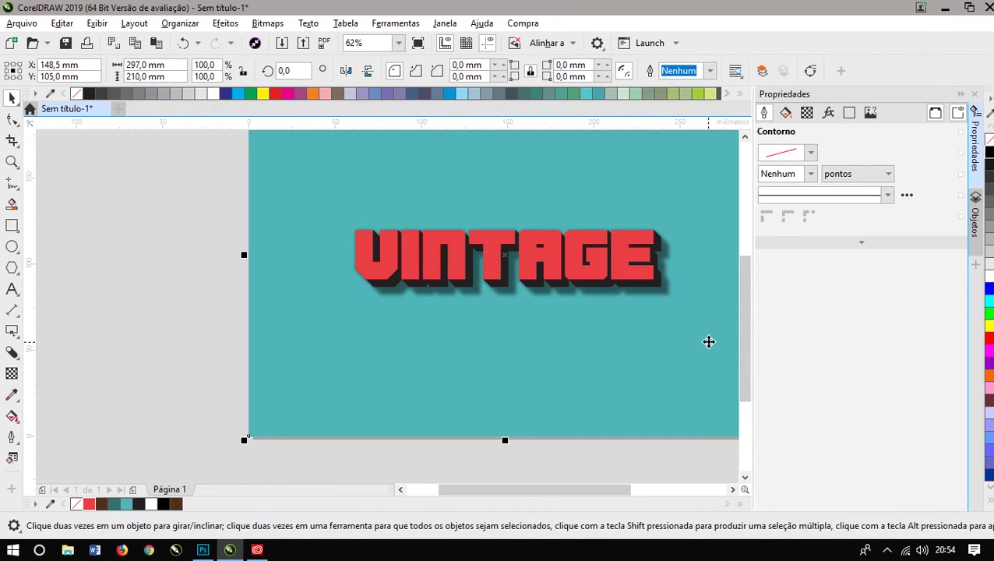
{"action": "left_click", "coordinate": [828, 112]}
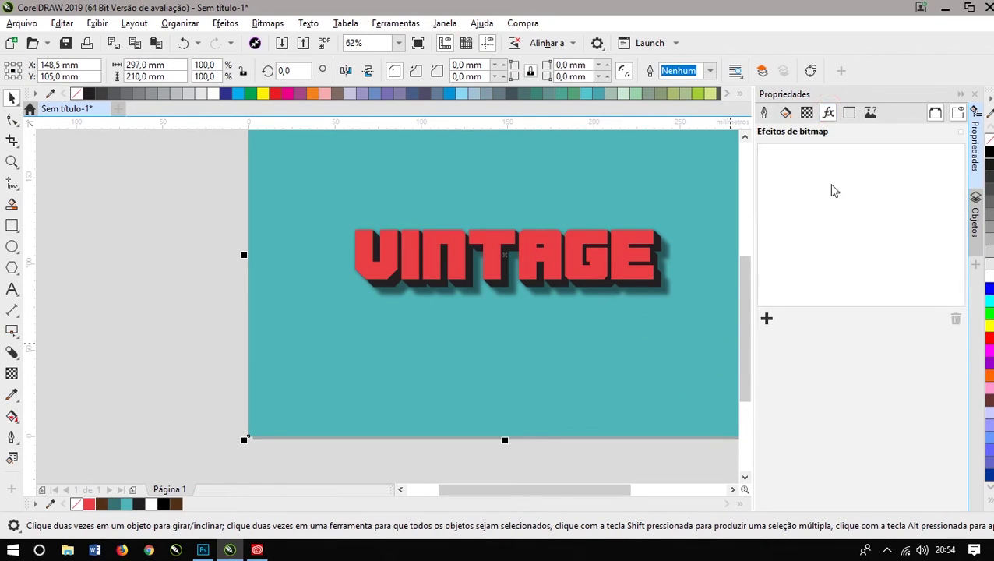
{"action": "left_click", "coordinate": [767, 320]}
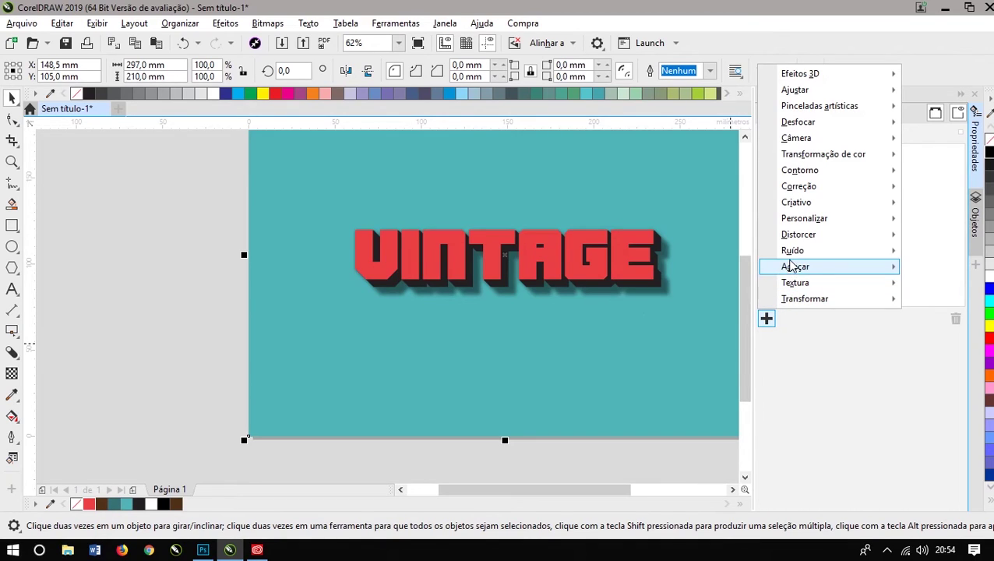
{"action": "mouse_move", "coordinate": [790, 252]}
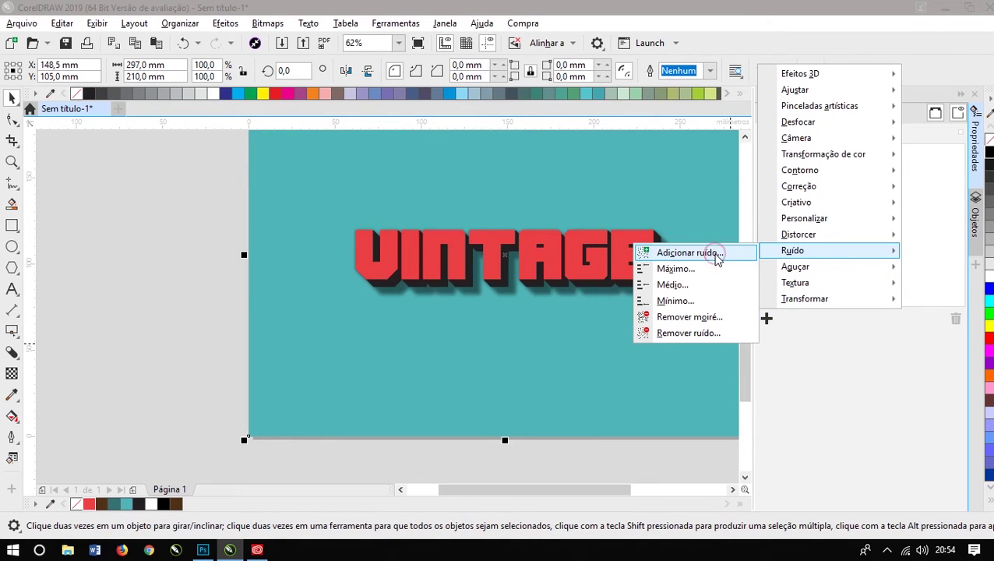
{"action": "left_click", "coordinate": [717, 254]}
{"action": "left_click_drag", "start_coordinate": [518, 165], "coordinate": [717, 160]}
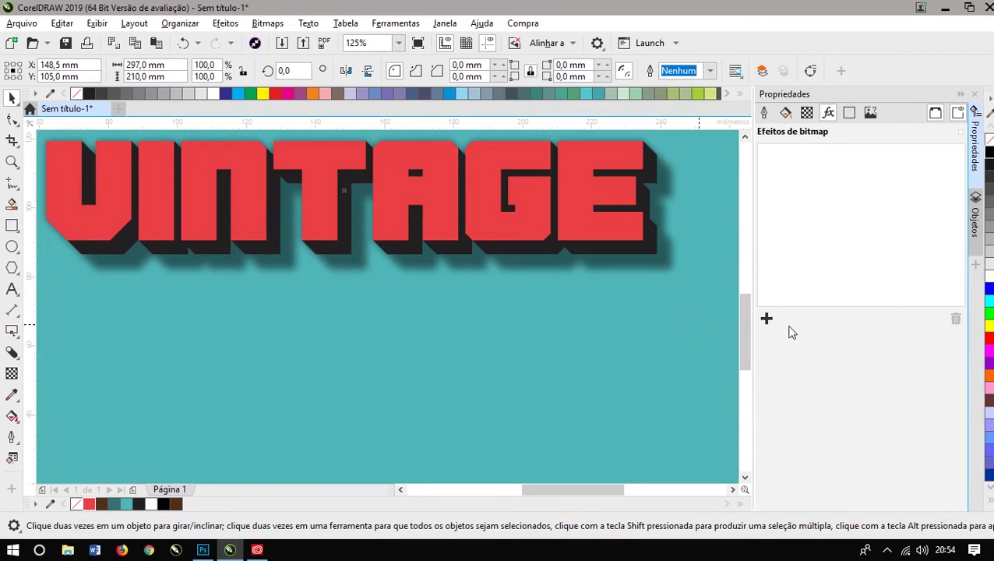
Add Uniforme noise to the teal background rectangle, adjusting the noise level
{"action": "left_click", "coordinate": [767, 318]}
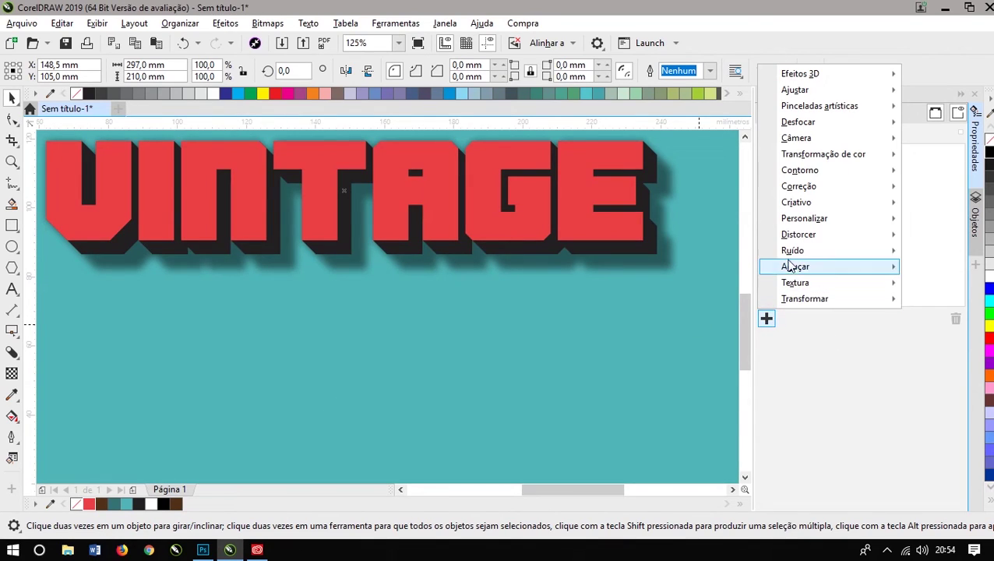
{"action": "mouse_move", "coordinate": [792, 250]}
{"action": "left_click", "coordinate": [703, 255]}
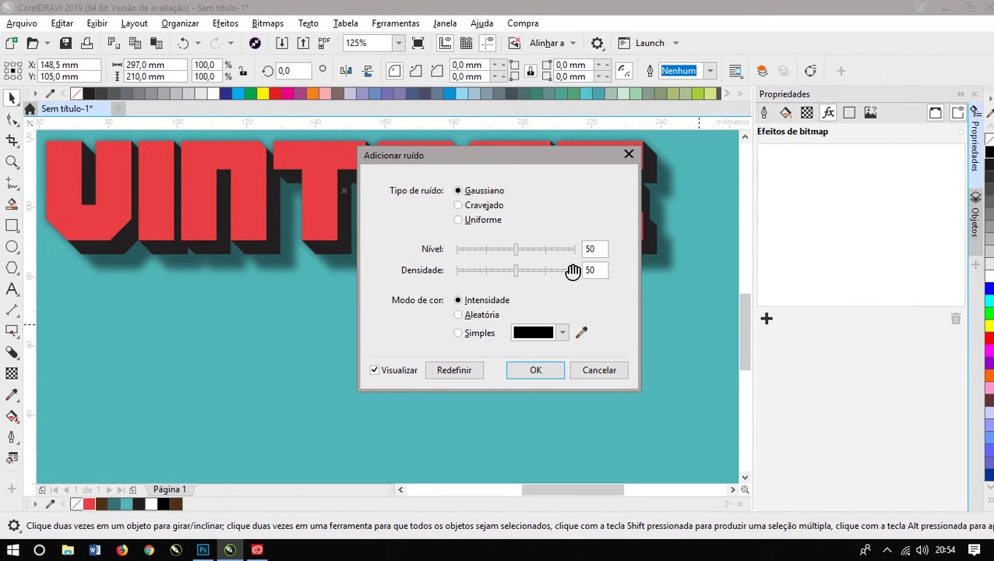
{"action": "left_click_drag", "start_coordinate": [507, 156], "coordinate": [745, 162]}
{"action": "left_click", "coordinate": [767, 259]}
{"action": "left_click", "coordinate": [695, 227]}
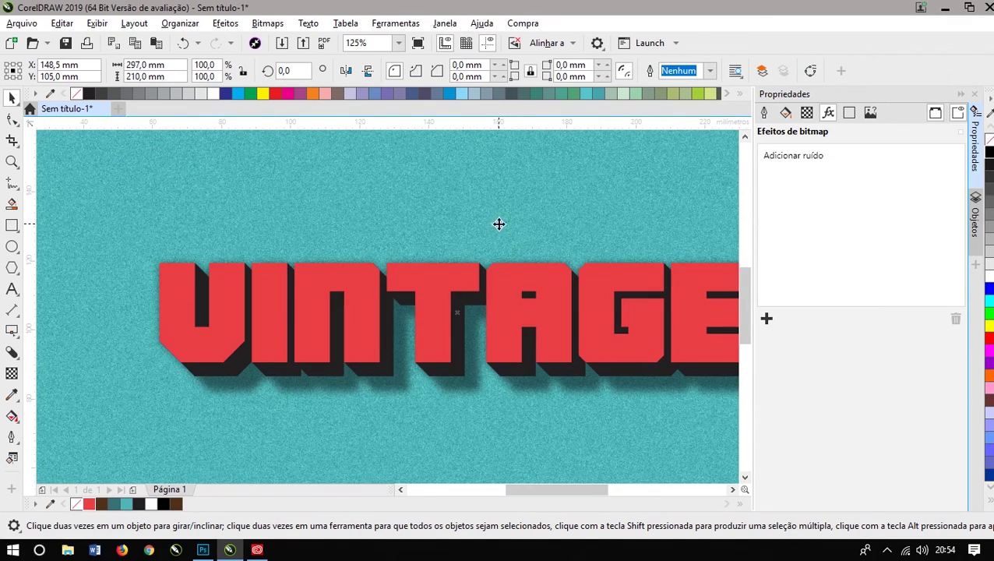
Add a Colorir effect to the red VINTAGE letters with Matiz 102 and Saturação 35
{"action": "left_click", "coordinate": [662, 289]}
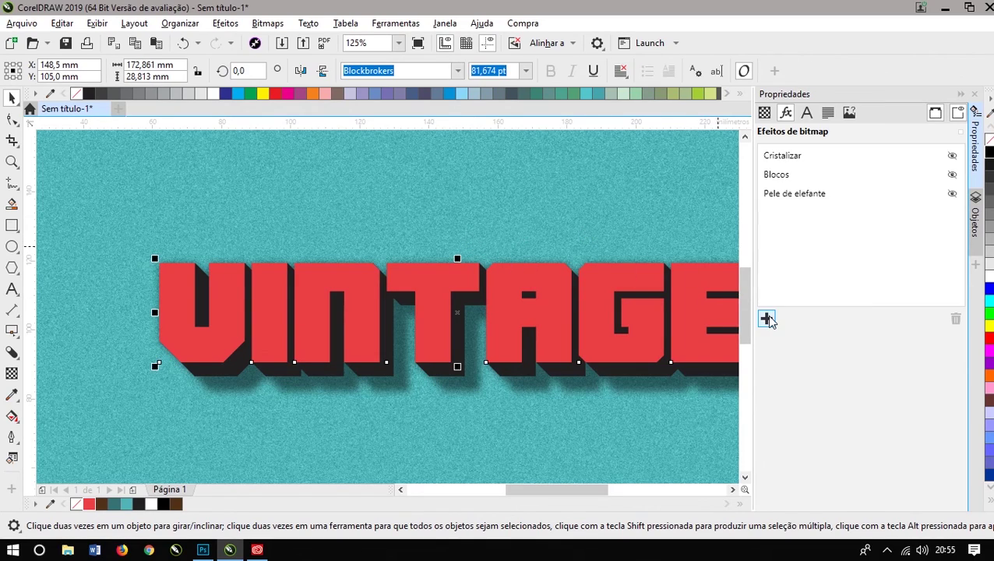
{"action": "left_click", "coordinate": [767, 318]}
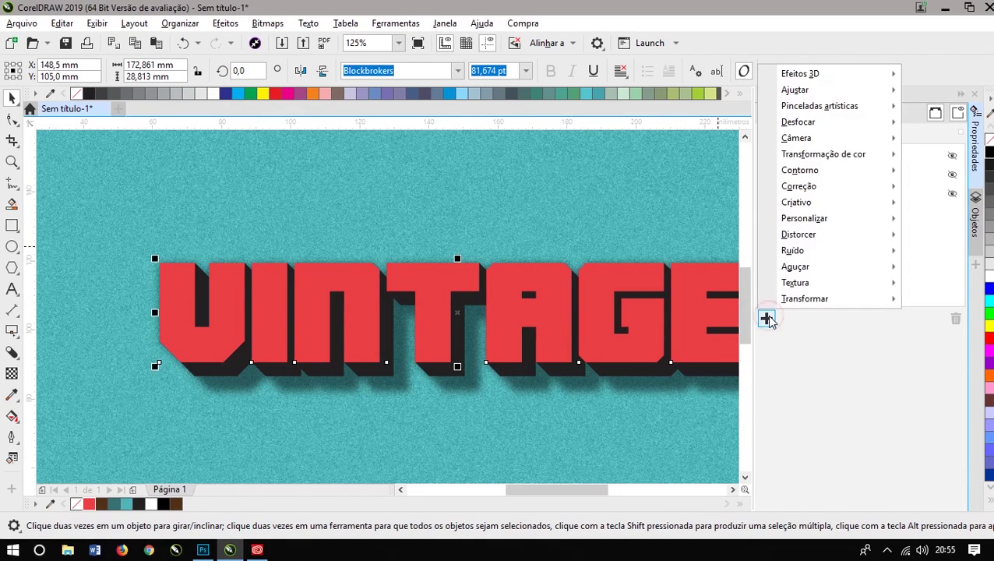
{"action": "mouse_move", "coordinate": [796, 138]}
{"action": "left_click", "coordinate": [673, 145]}
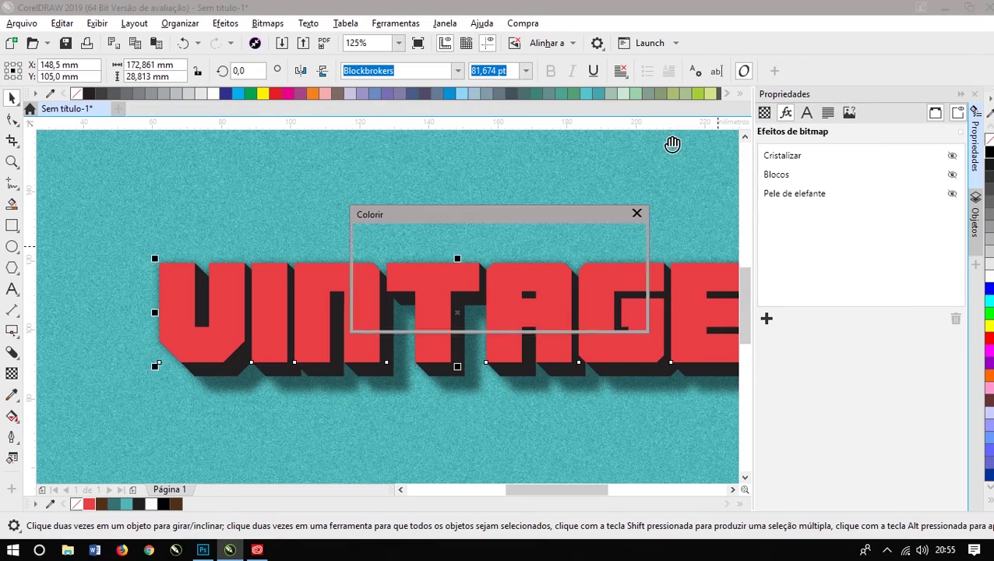
{"action": "left_click", "coordinate": [511, 214]}
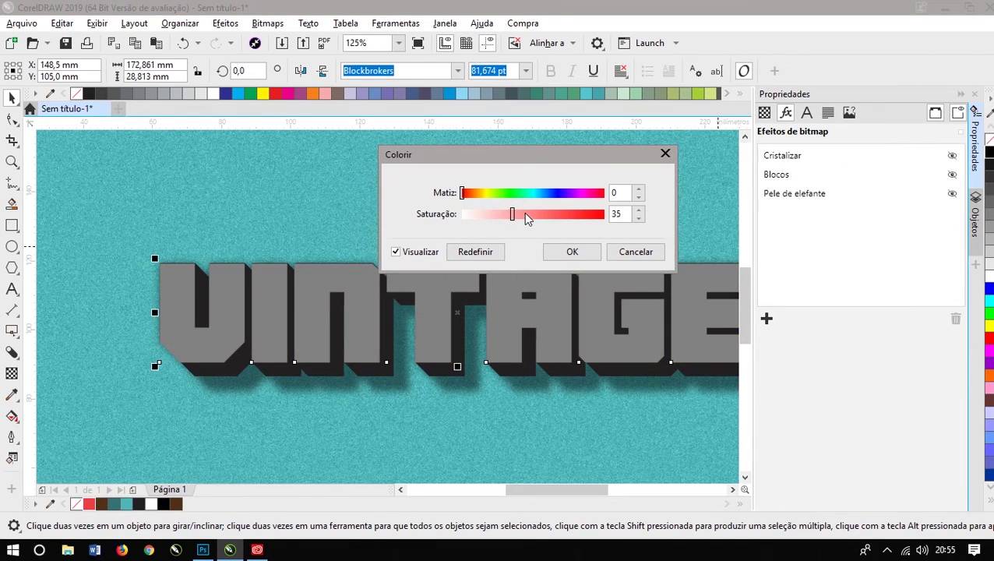
{"action": "left_click", "coordinate": [502, 193]}
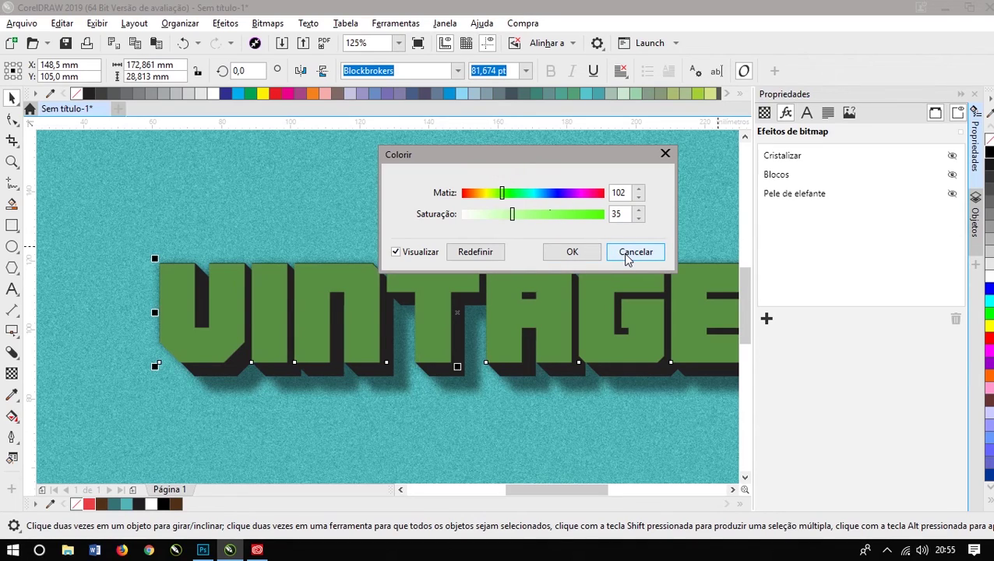
{"action": "left_click", "coordinate": [581, 250]}
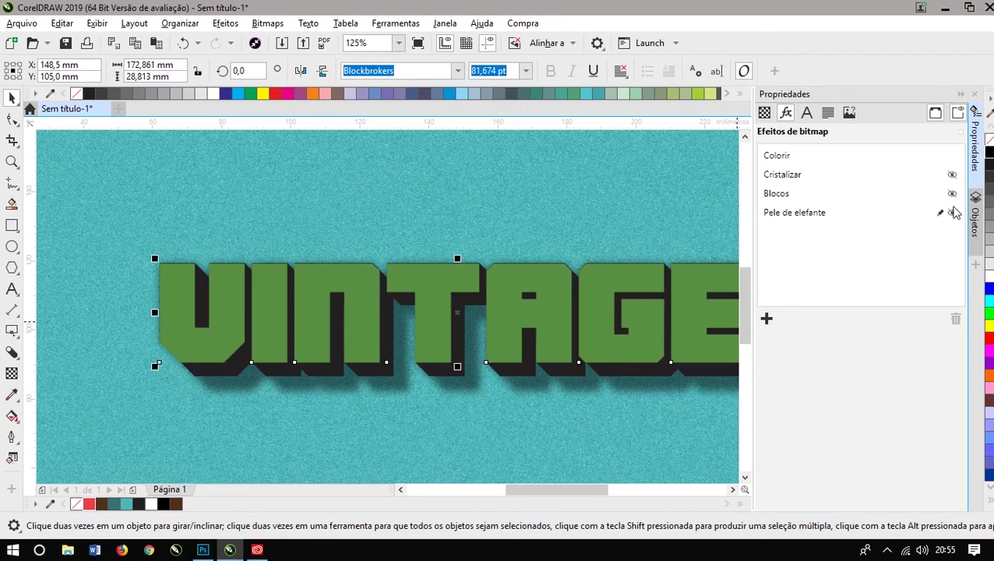
Turn the Pele de elefante effect back on for the VINTAGE letters and inspect the texture up close
{"action": "left_click", "coordinate": [952, 194]}
{"action": "scroll", "coordinate": [498, 289], "scroll_direction": "up", "scroll_amount": 2}
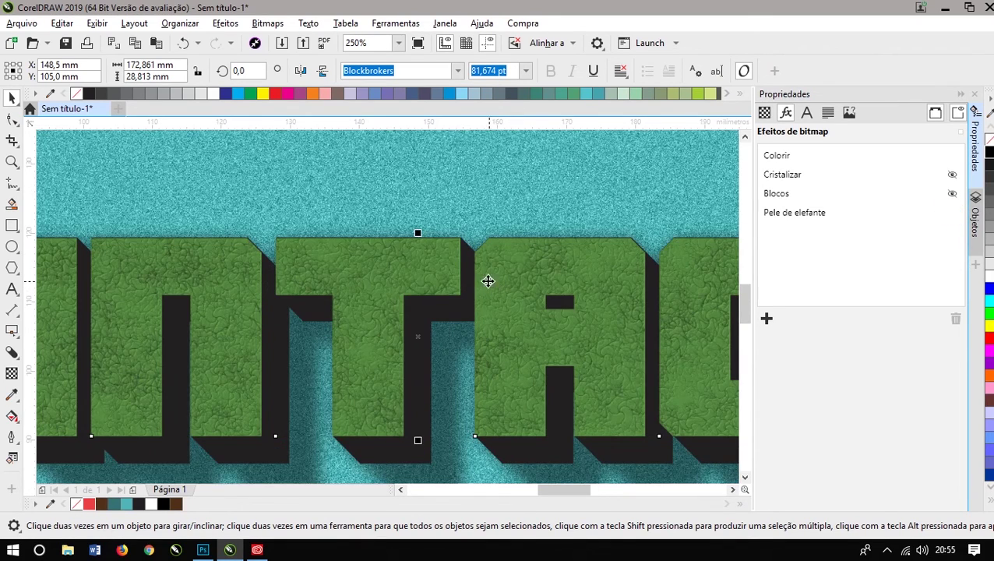
{"action": "scroll", "coordinate": [436, 255], "scroll_direction": "down", "scroll_amount": 2}
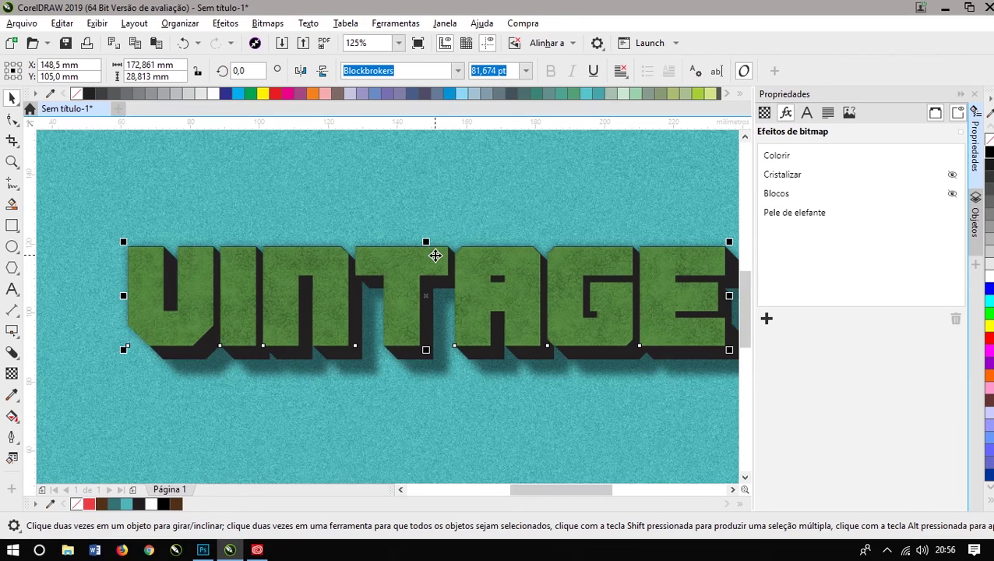
{"action": "scroll", "coordinate": [367, 275], "scroll_direction": "up", "scroll_amount": 2}
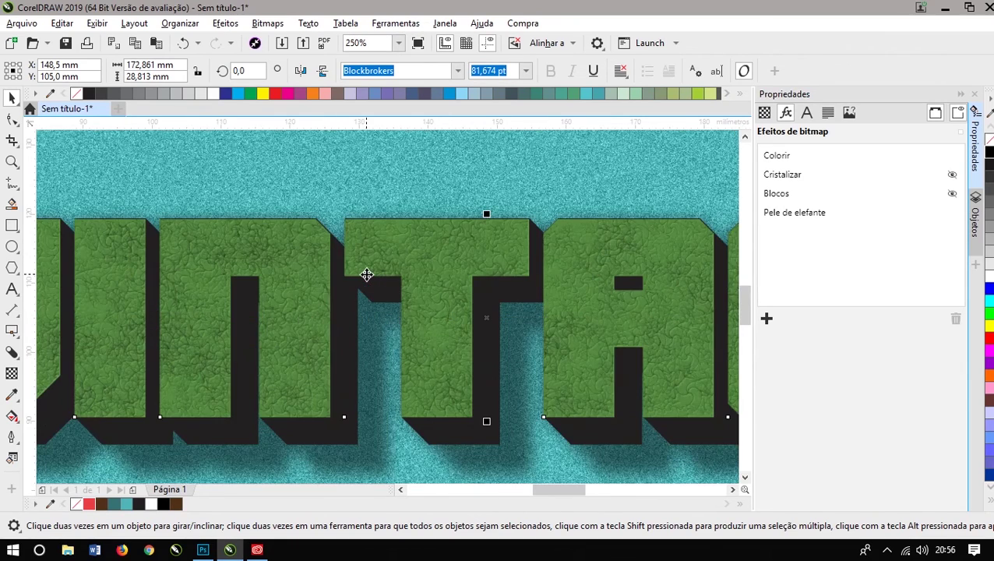
Recolour the black block shadow behind the letters with a very dark green fill
{"action": "left_click", "coordinate": [541, 193]}
{"action": "left_click", "coordinate": [446, 442]}
{"action": "left_click", "coordinate": [447, 442]}
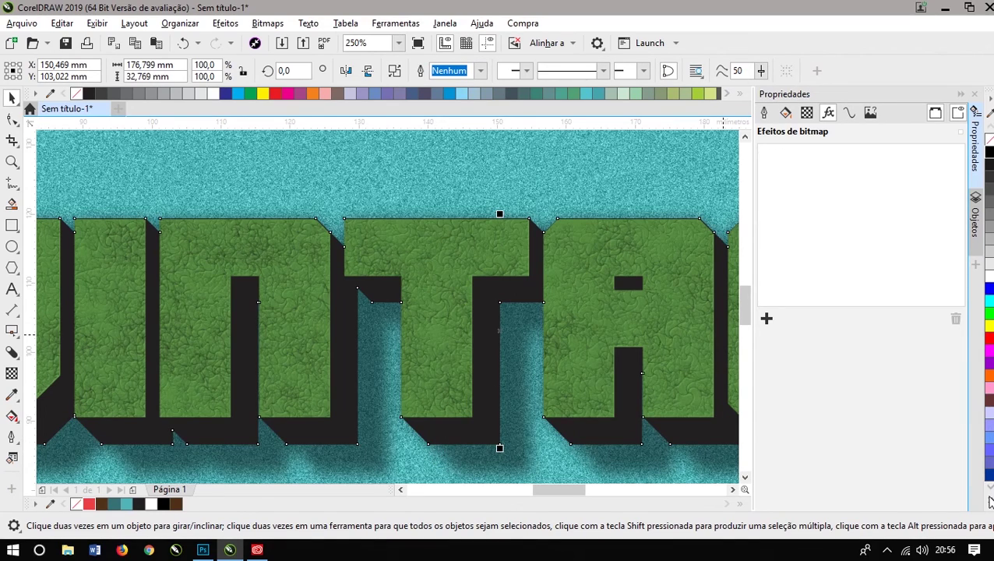
{"action": "left_click", "coordinate": [990, 503]}
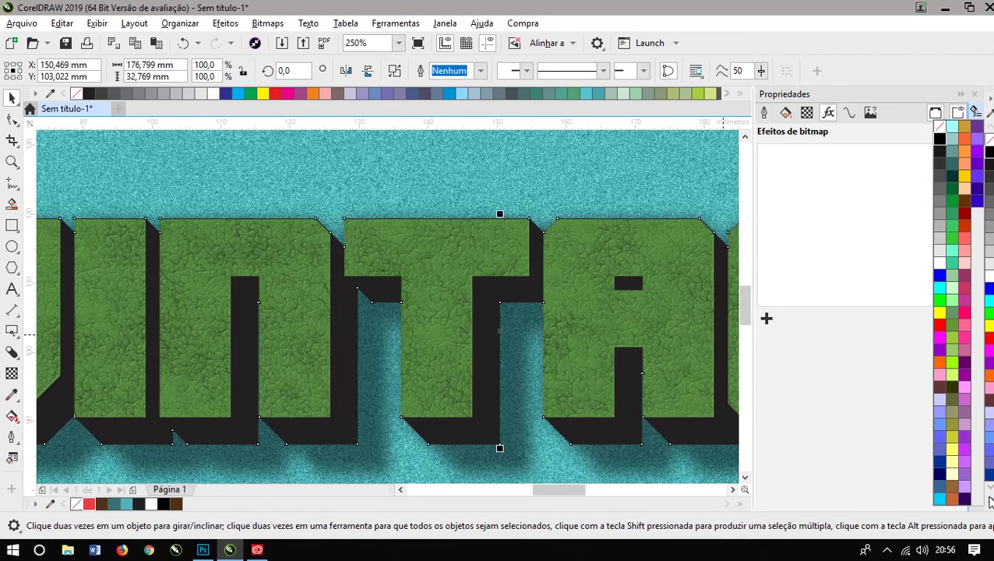
{"action": "left_click", "coordinate": [949, 177]}
{"action": "scroll", "coordinate": [518, 246], "scroll_direction": "down", "scroll_amount": 2}
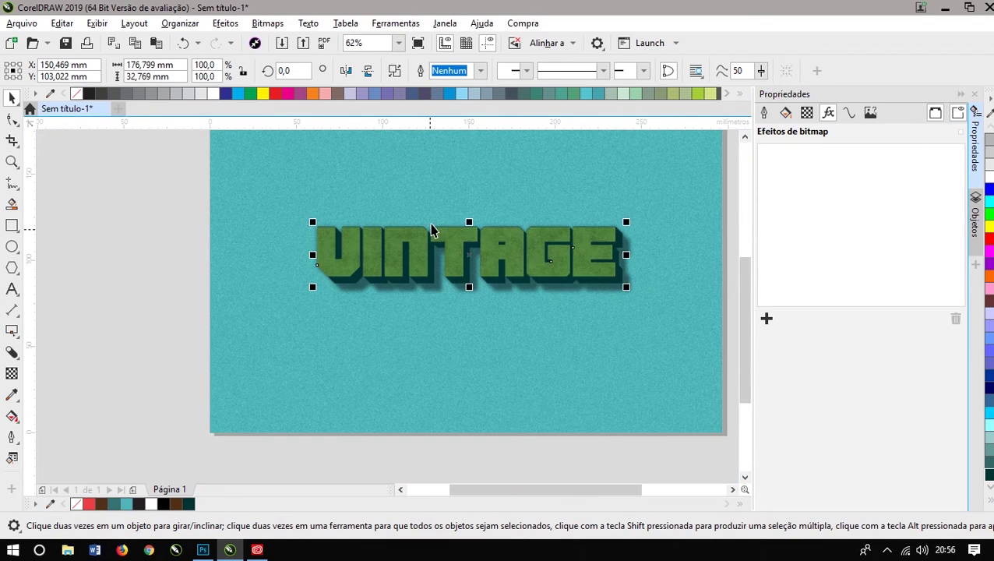
{"action": "scroll", "coordinate": [473, 220], "scroll_direction": "up", "scroll_amount": 1}
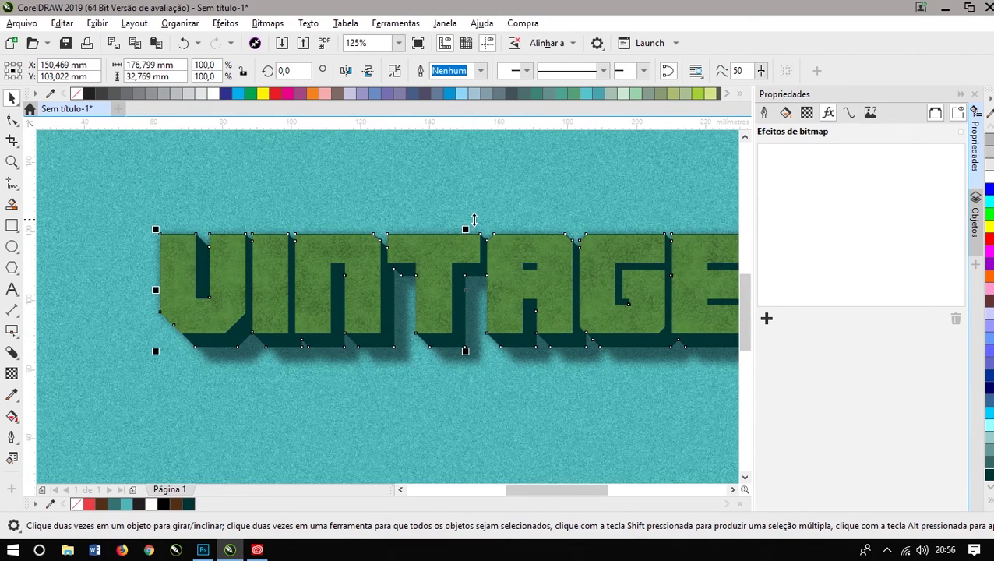